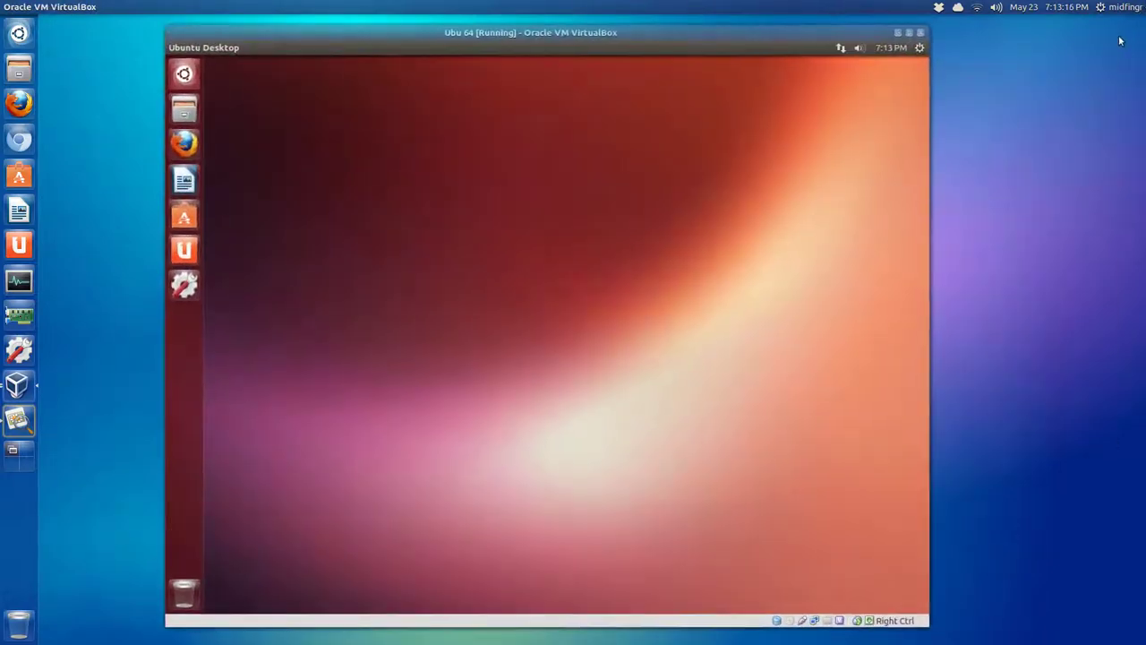
# - Examine the partition layout in the bun2_partition.png screenshot, enlarged for reading, and close the image
pyautogui.press('super+w')
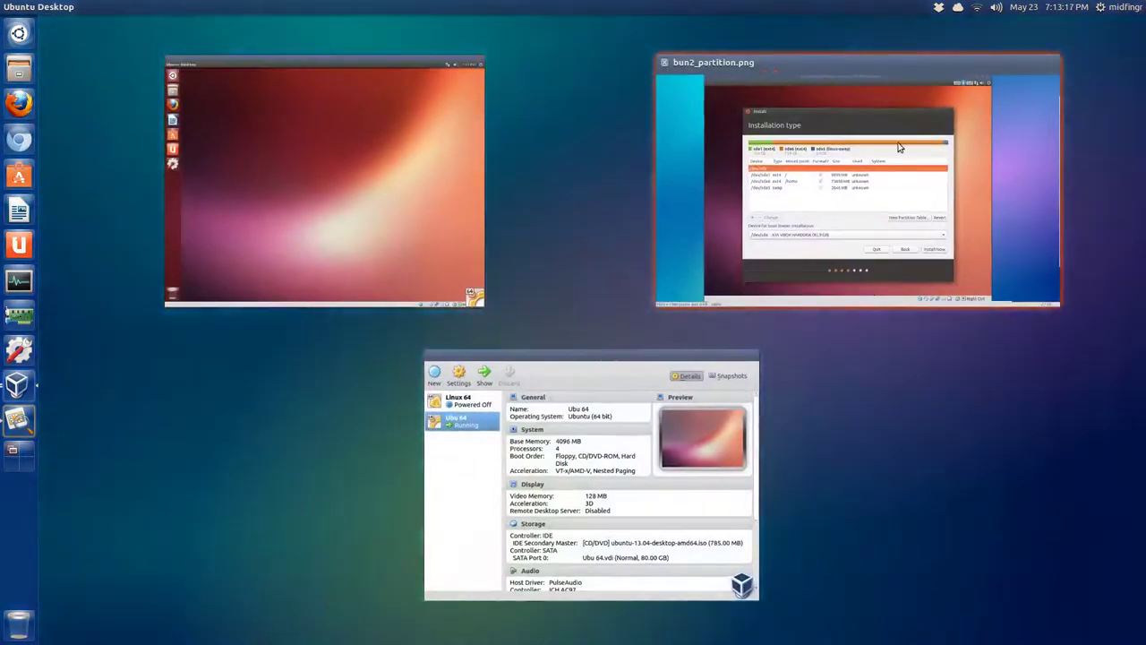
pyautogui.click(752, 255)
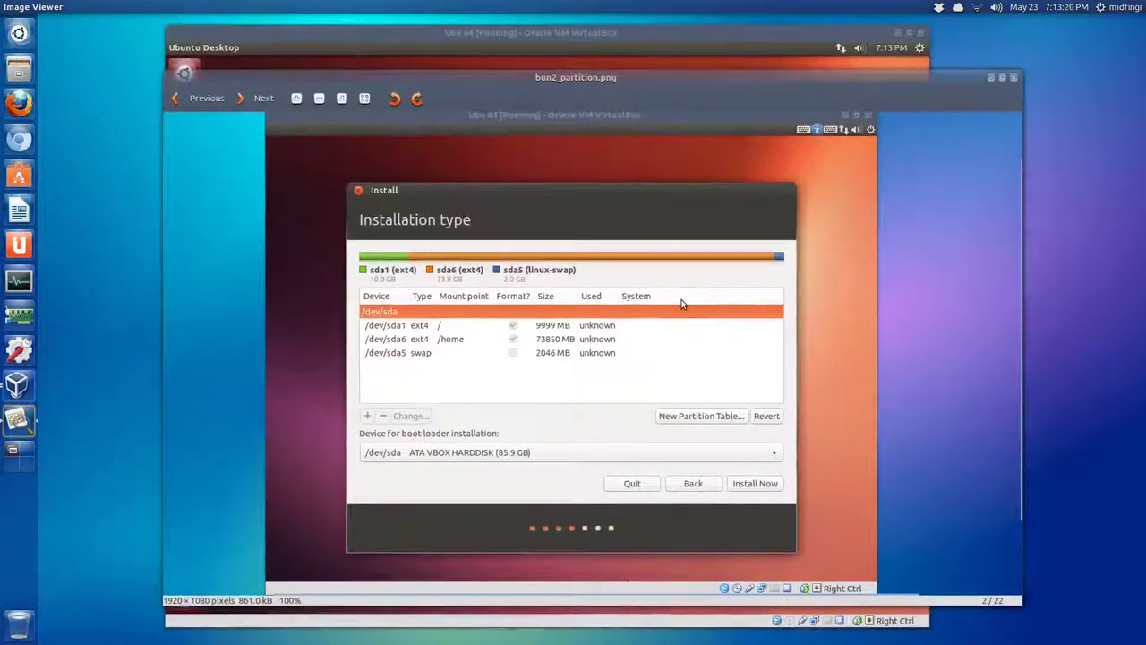
pyautogui.scroll(4, 681, 304)
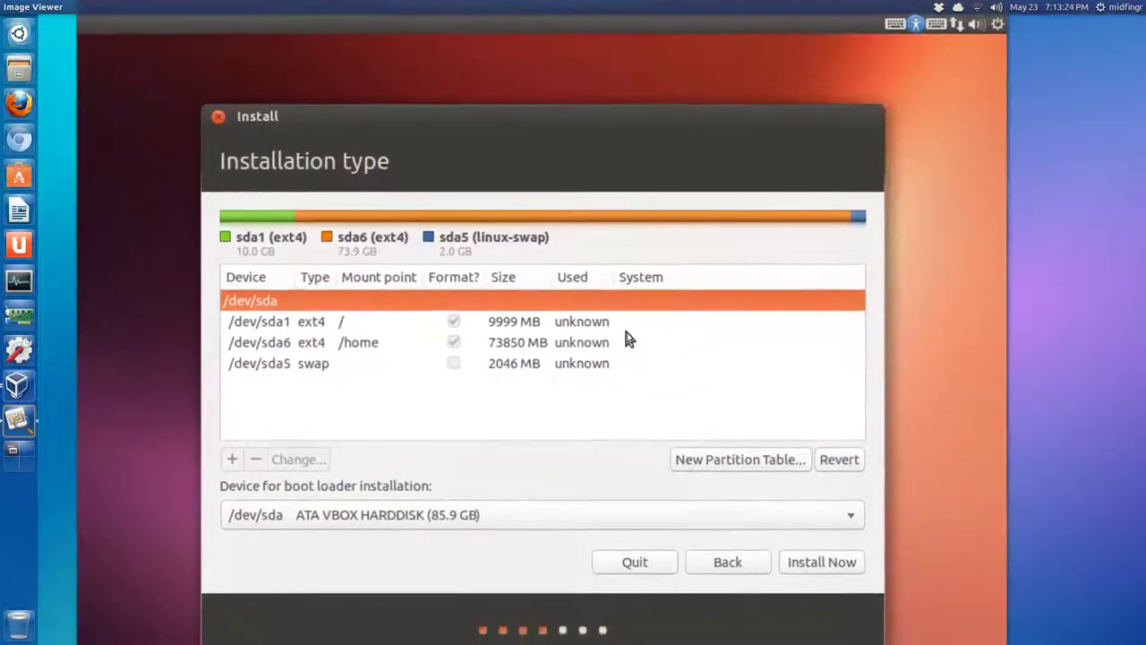
pyautogui.moveTo(627, 334); pyautogui.dragTo(555, 347)
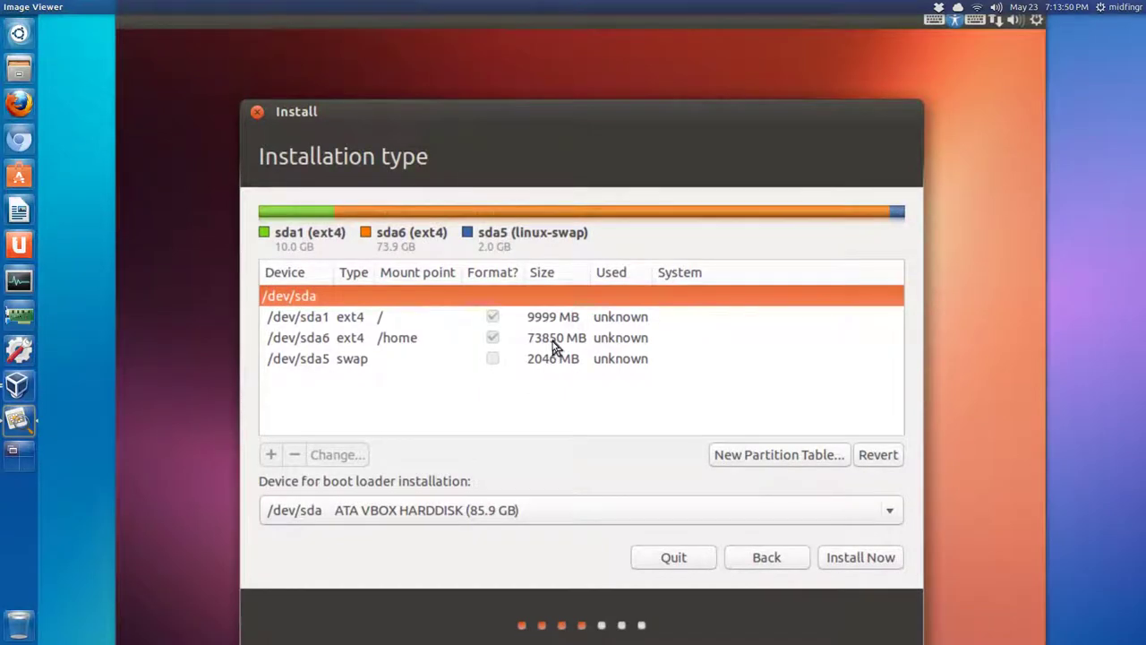
pyautogui.moveTo(552, 347); pyautogui.dragTo(567, 332)
pyautogui.press('ctrl+super+Down')
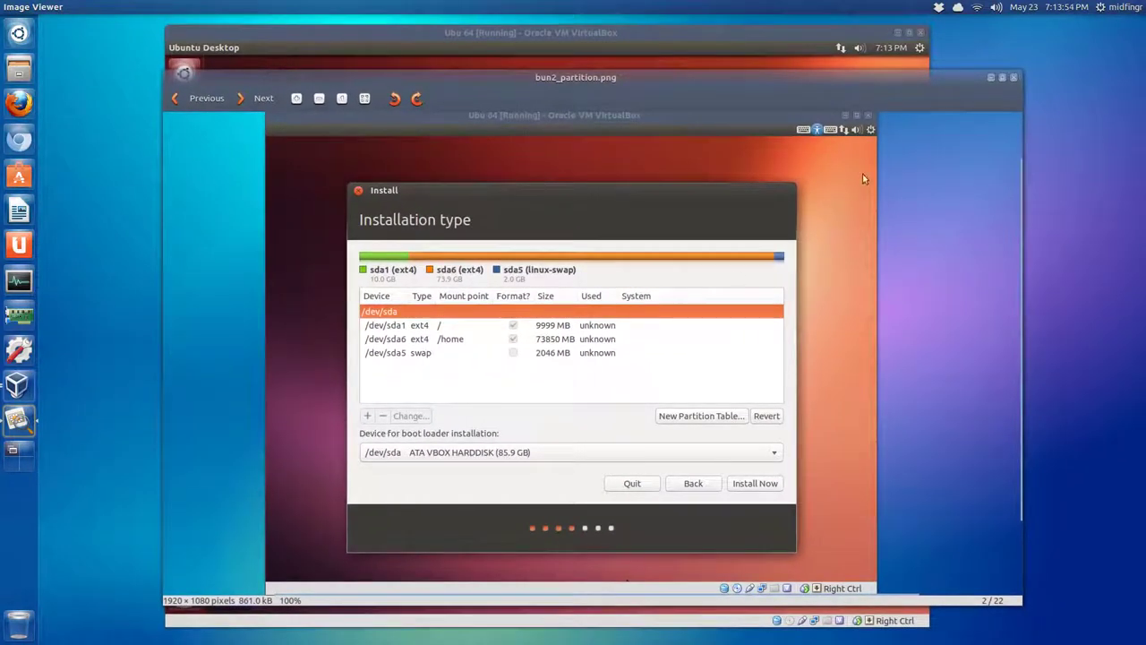
pyautogui.click(1017, 78)
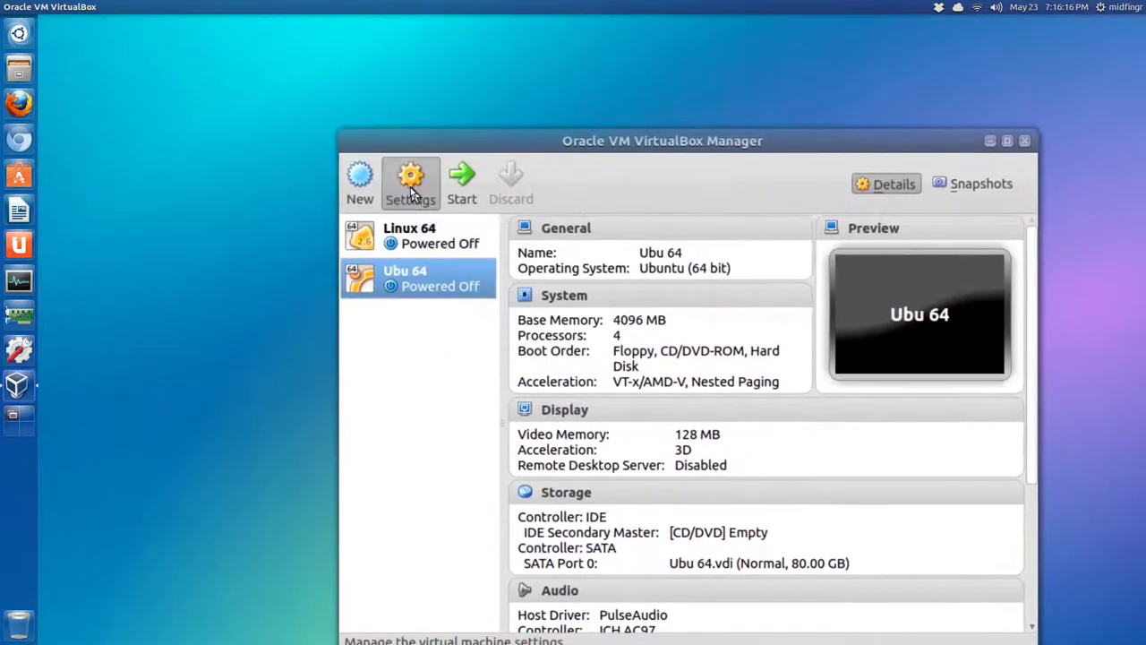
# - Attach gparted.iso to the IDE CD/DVD drive in the Ubu 64 machine's storage settings
pyautogui.click(402, 144)
pyautogui.click(423, 213)
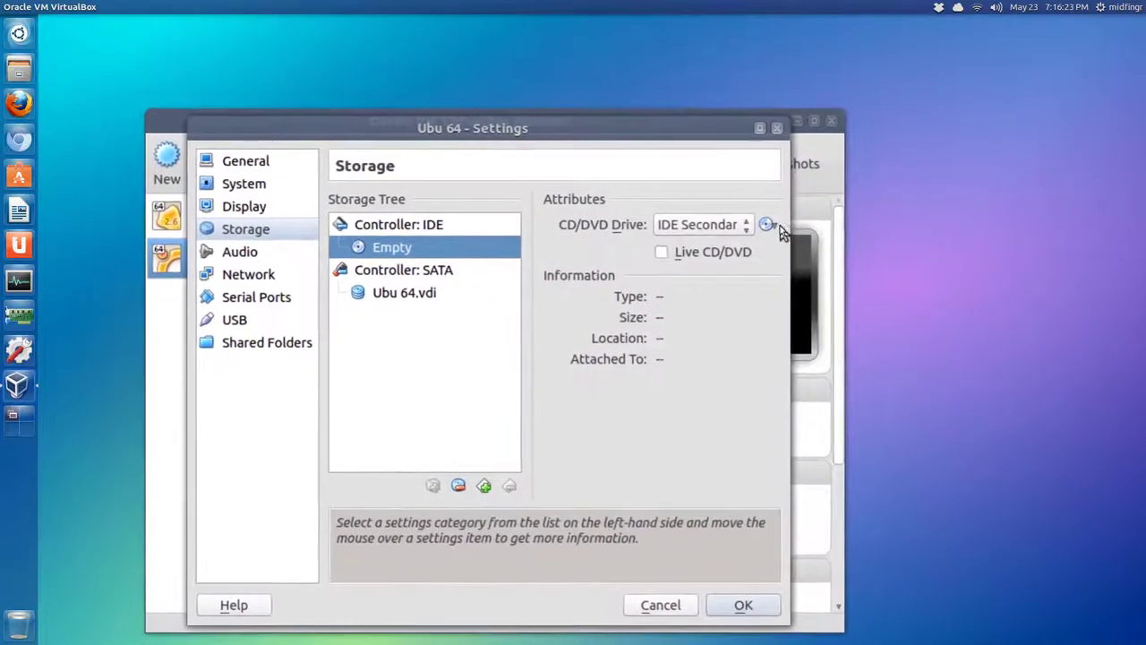
pyautogui.click(766, 225)
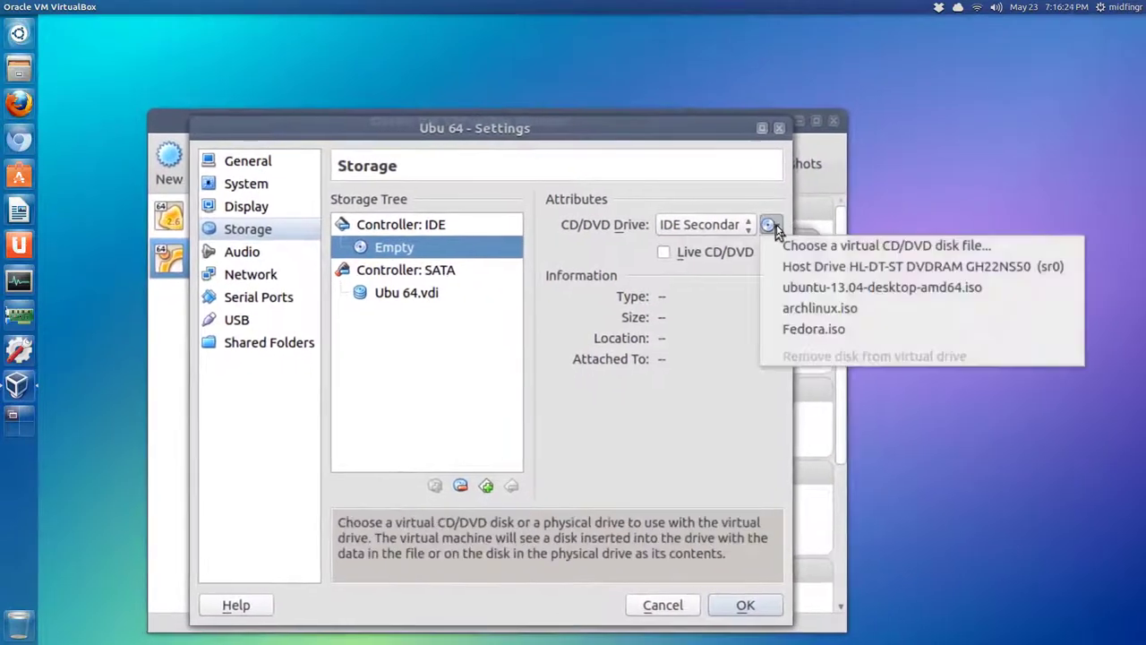
pyautogui.click(781, 230)
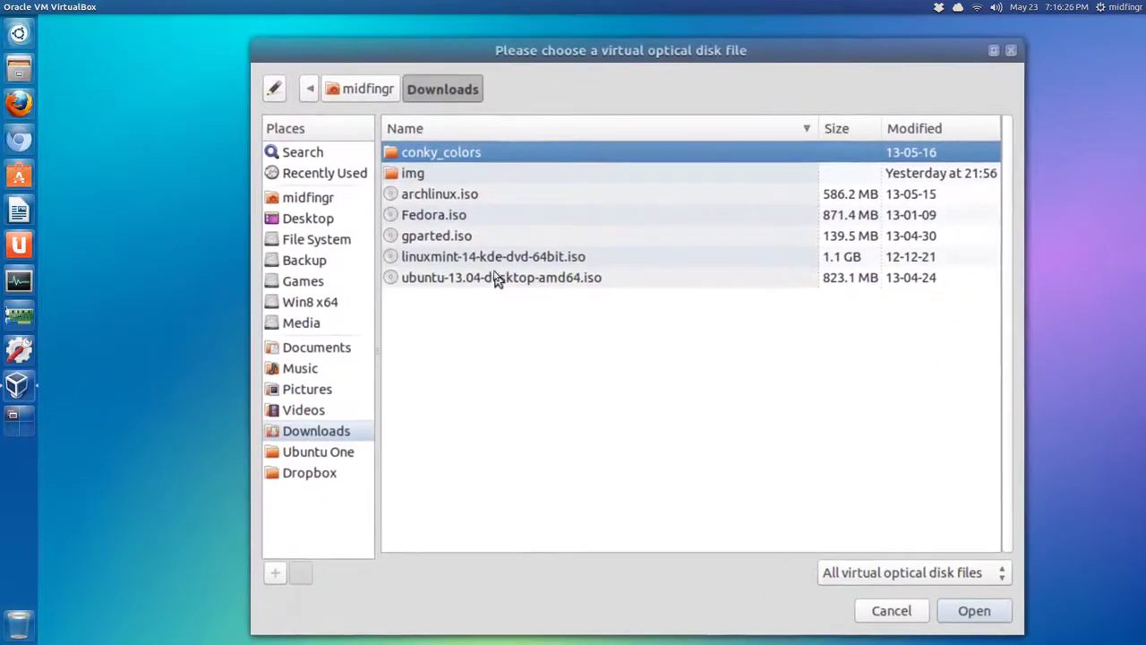
pyautogui.click(471, 254)
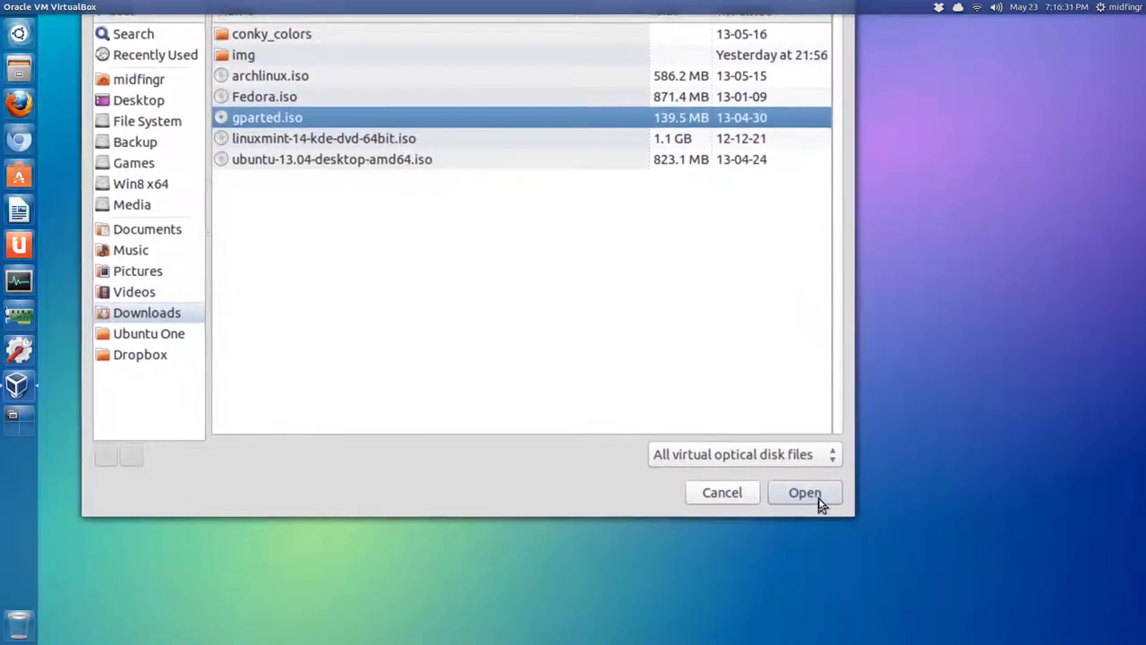
pyautogui.click(817, 500)
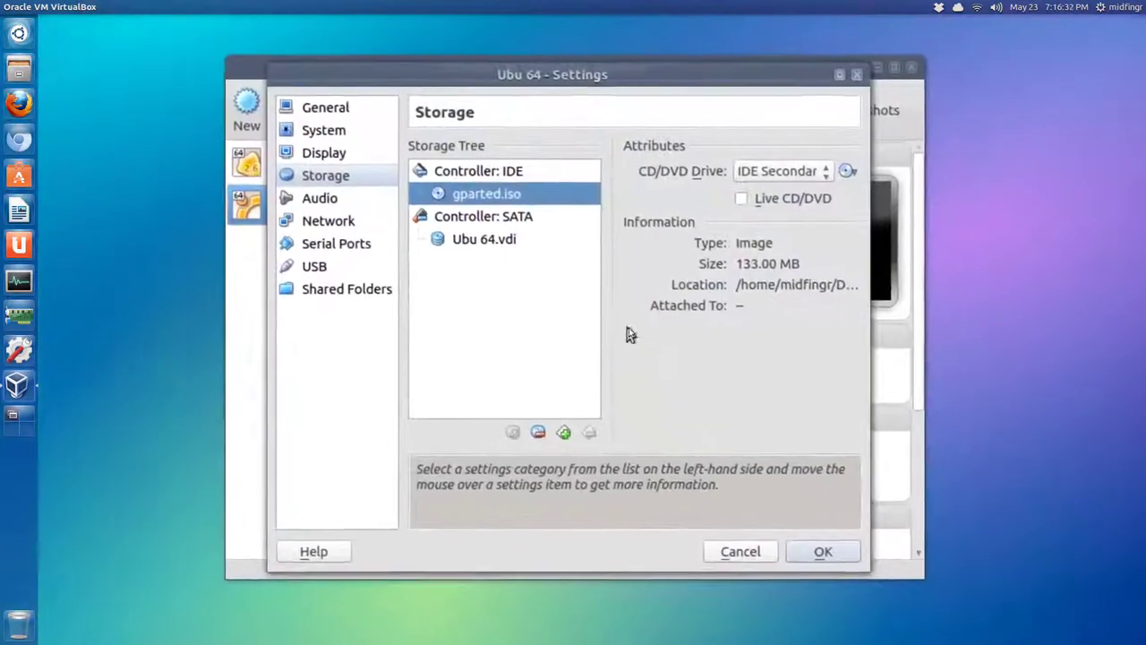
pyautogui.click(757, 470)
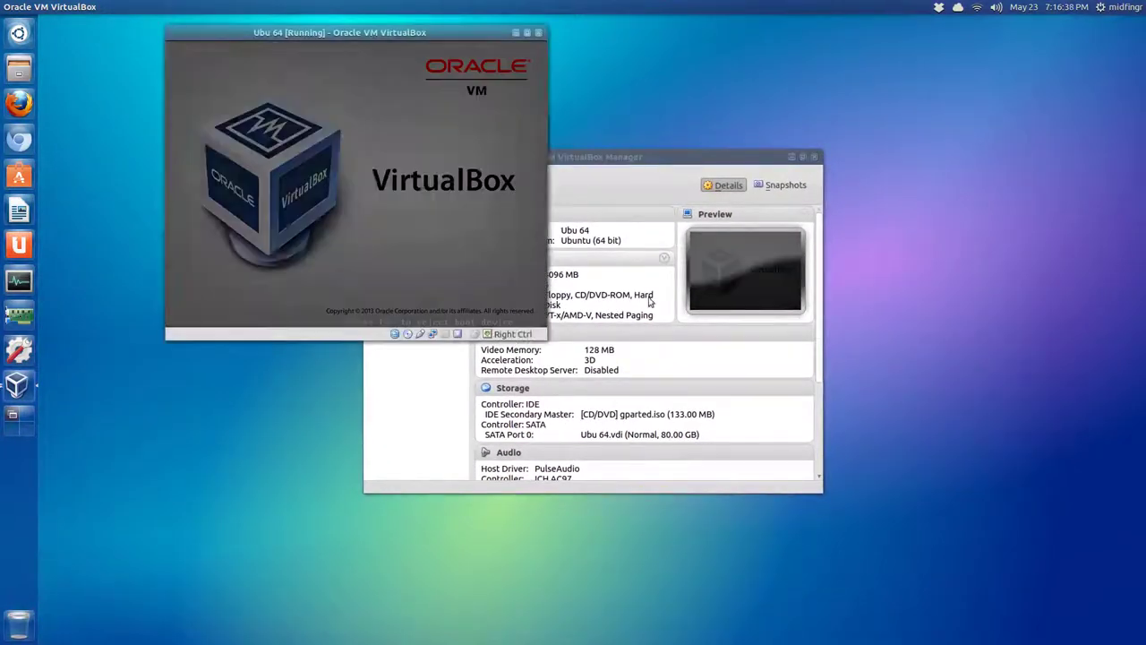
# - Clear the VirtualBox Manager from view, boot Ubu 64 into the GParted live desktop with the default choice, and reposition the windows
pyautogui.click(791, 158)
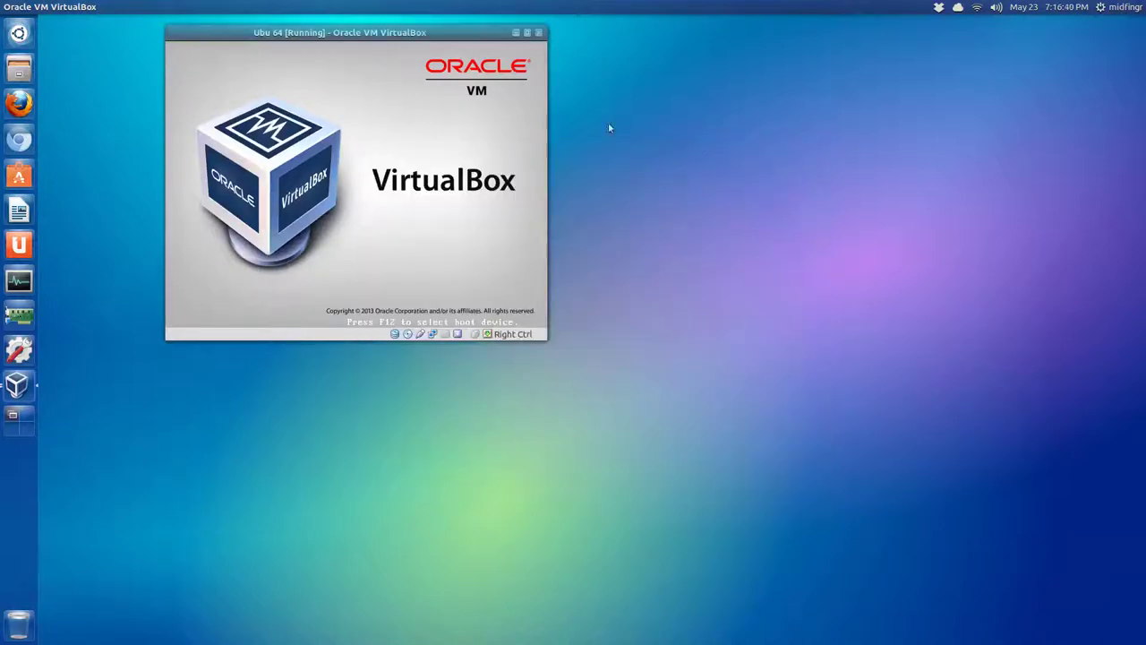
pyautogui.moveTo(383, 34); pyautogui.dragTo(611, 168)
pyautogui.press('Return')
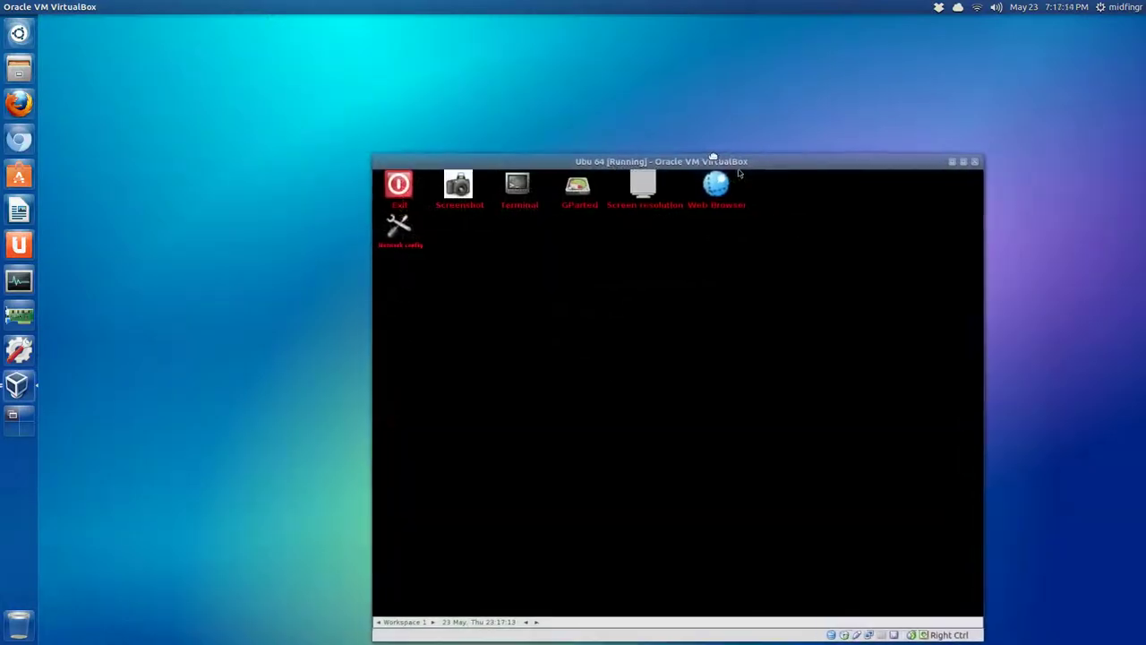
pyautogui.moveTo(712, 157); pyautogui.dragTo(653, 99)
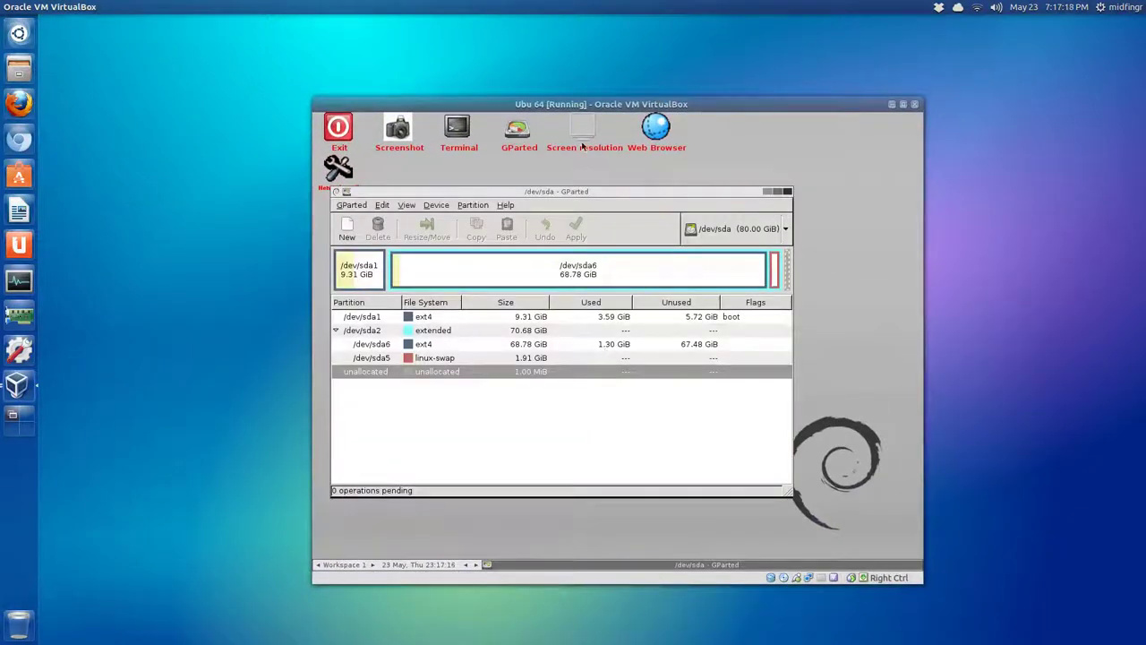
pyautogui.moveTo(578, 191); pyautogui.dragTo(645, 166)
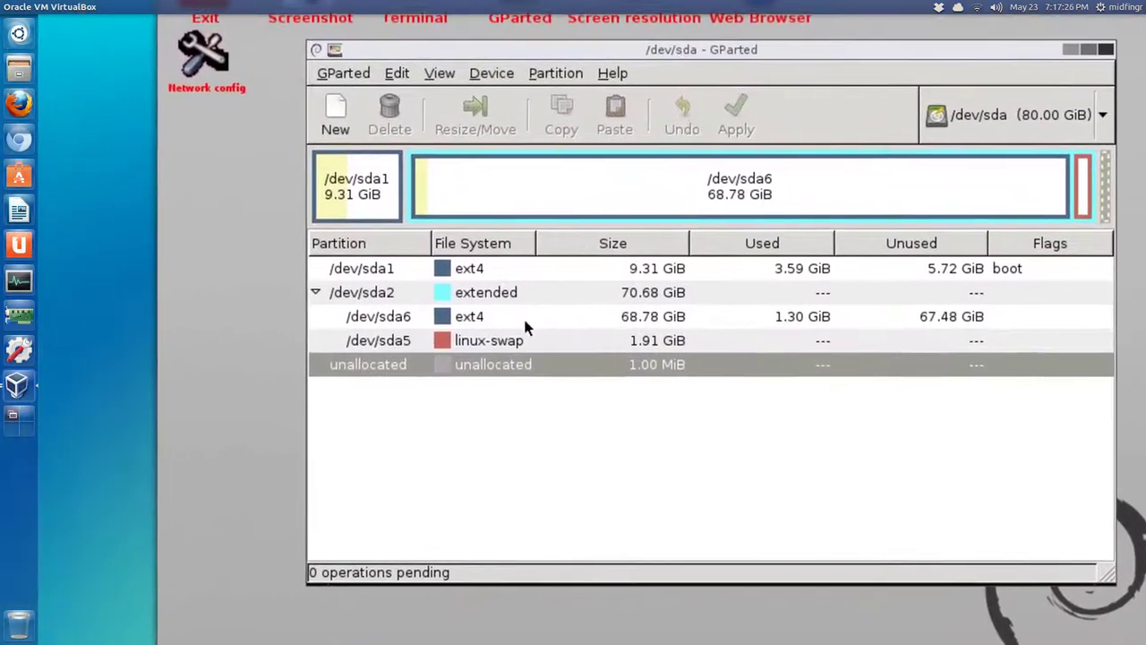
# - Shrink /dev/sda6 to 35074 MiB, leaving 35355 MiB of free space following it
pyautogui.click(505, 326)
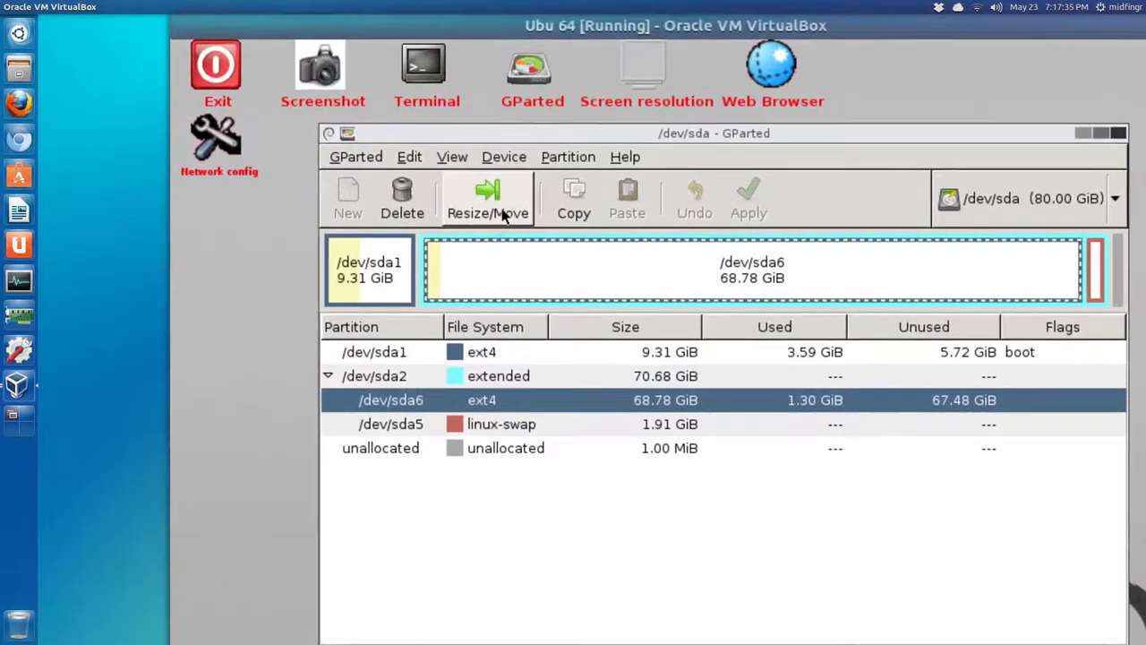
pyautogui.click(501, 215)
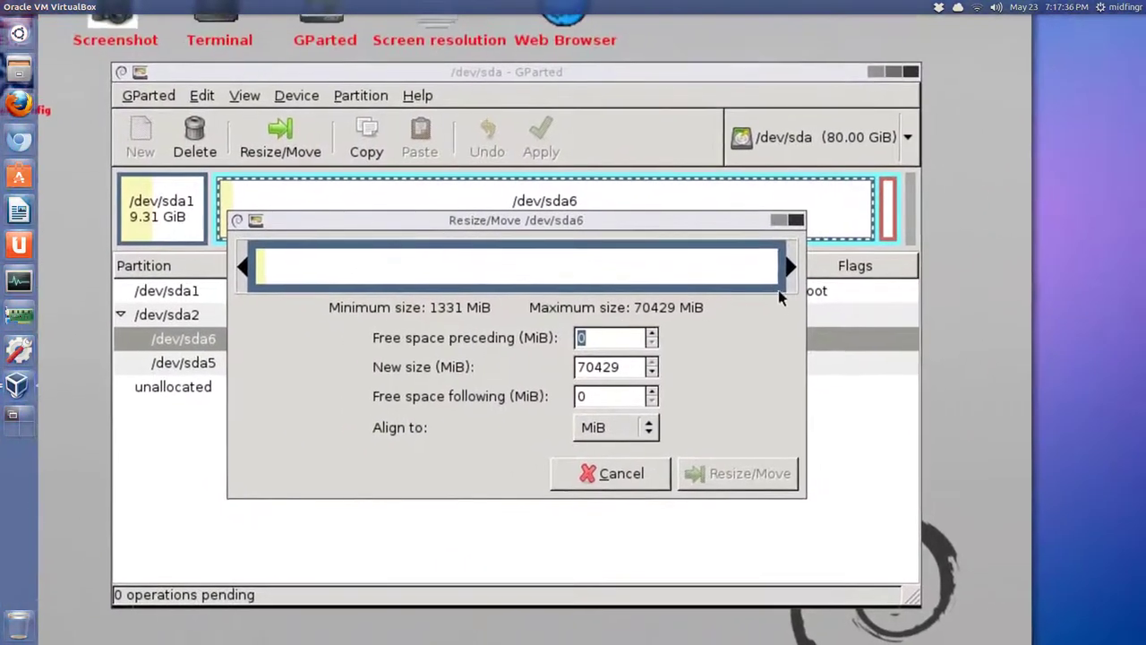
pyautogui.moveTo(788, 269); pyautogui.dragTo(633, 287)
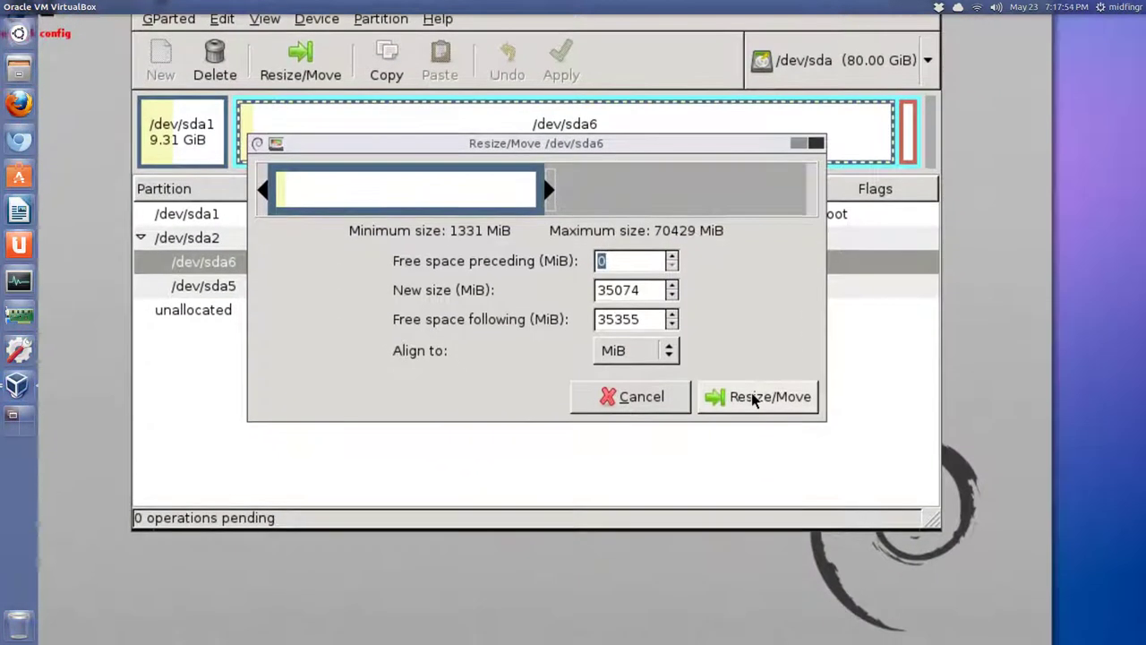
pyautogui.click(752, 398)
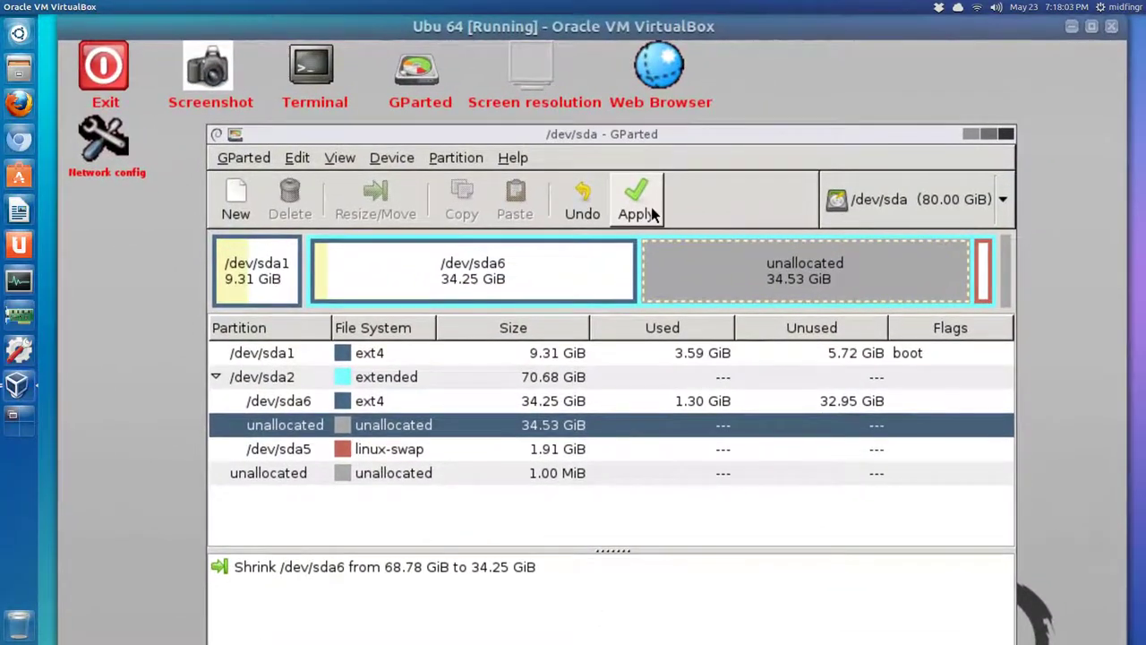
# - Apply the pending shrink of /dev/sda6 to the disk and dismiss the completion report
pyautogui.click(651, 213)
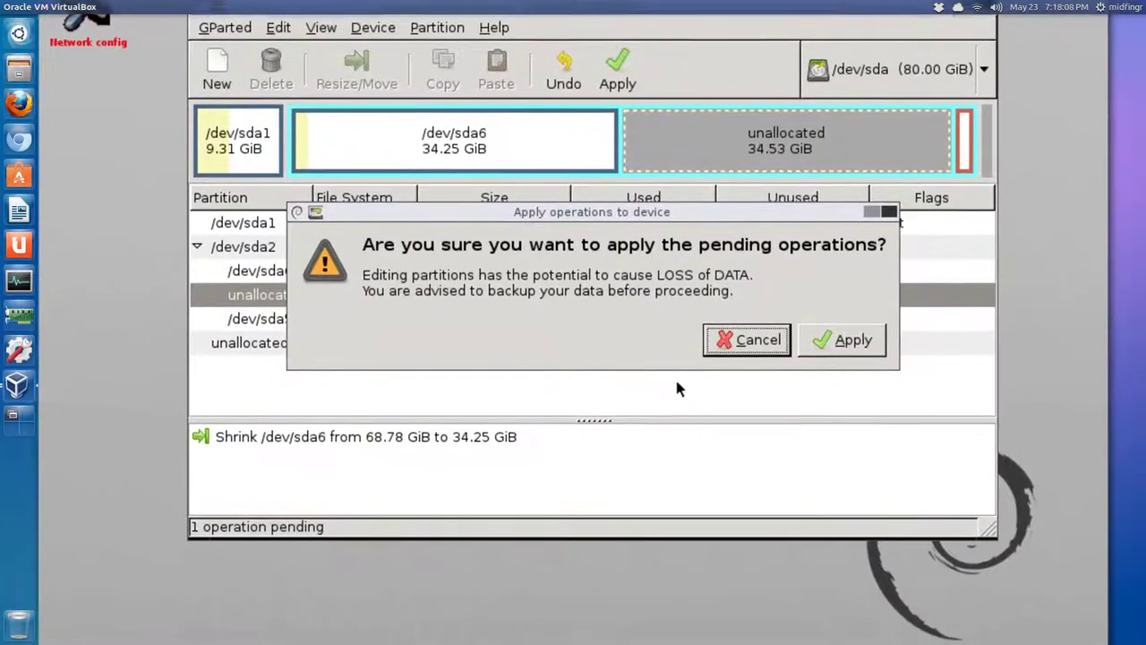
pyautogui.click(767, 350)
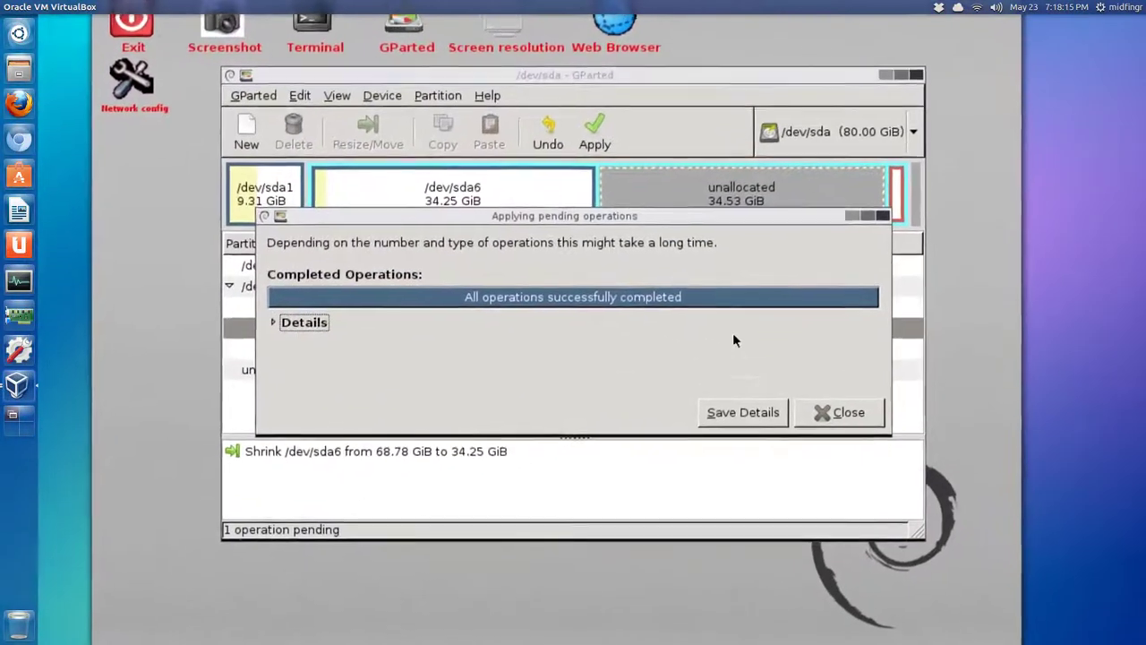
pyautogui.click(792, 389)
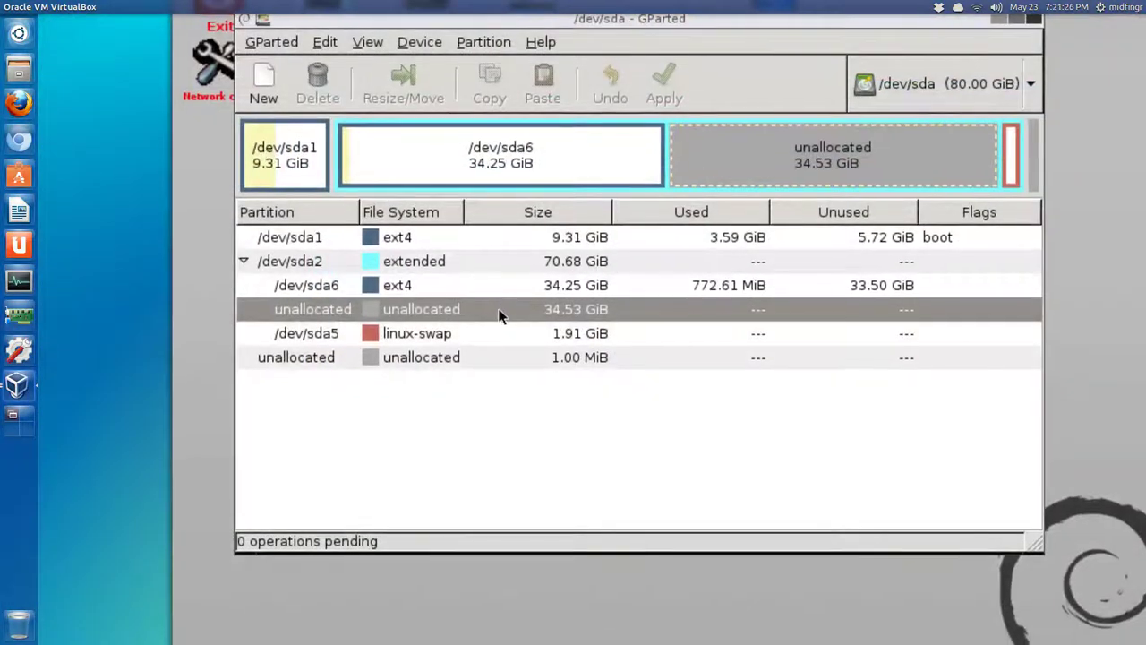
# - Add a 10000 MiB ext4 logical partition at the start of the unallocated space after /dev/sda6
pyautogui.rightClick(500, 316)
pyautogui.click(511, 318)
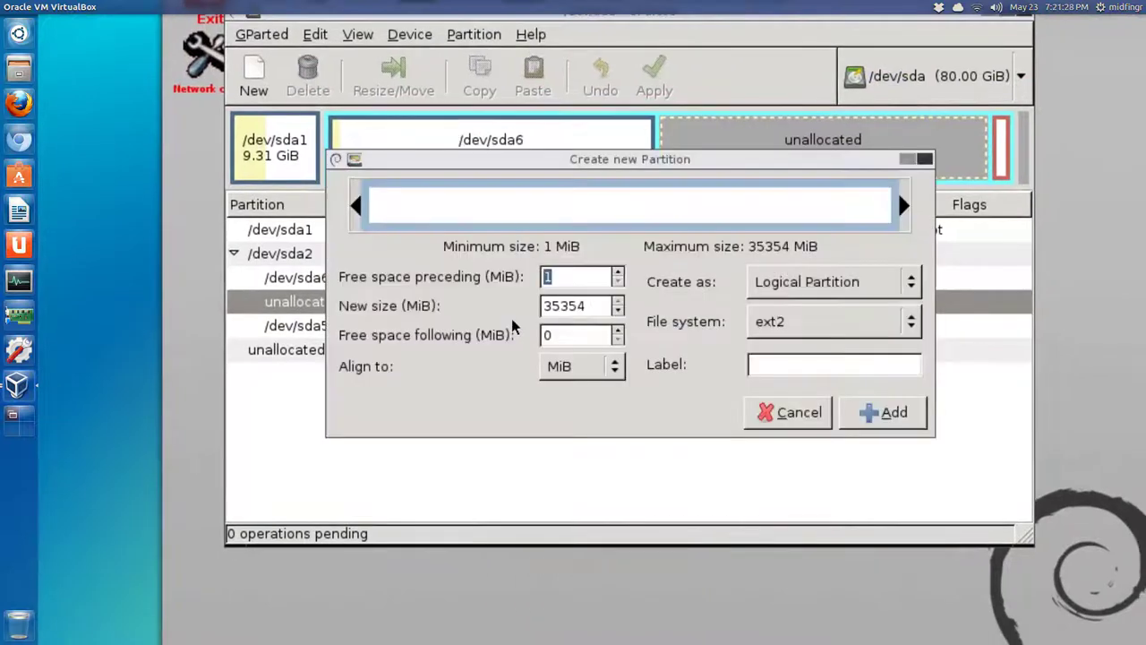
pyautogui.click(662, 314)
pyautogui.click(671, 353)
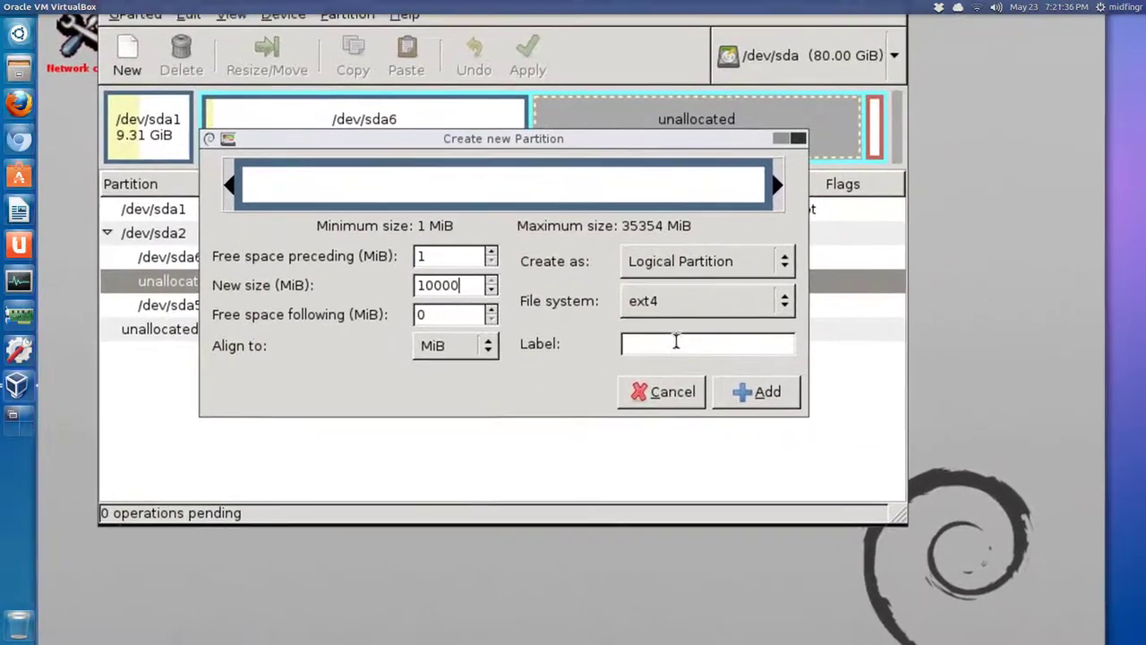
pyautogui.click(709, 374)
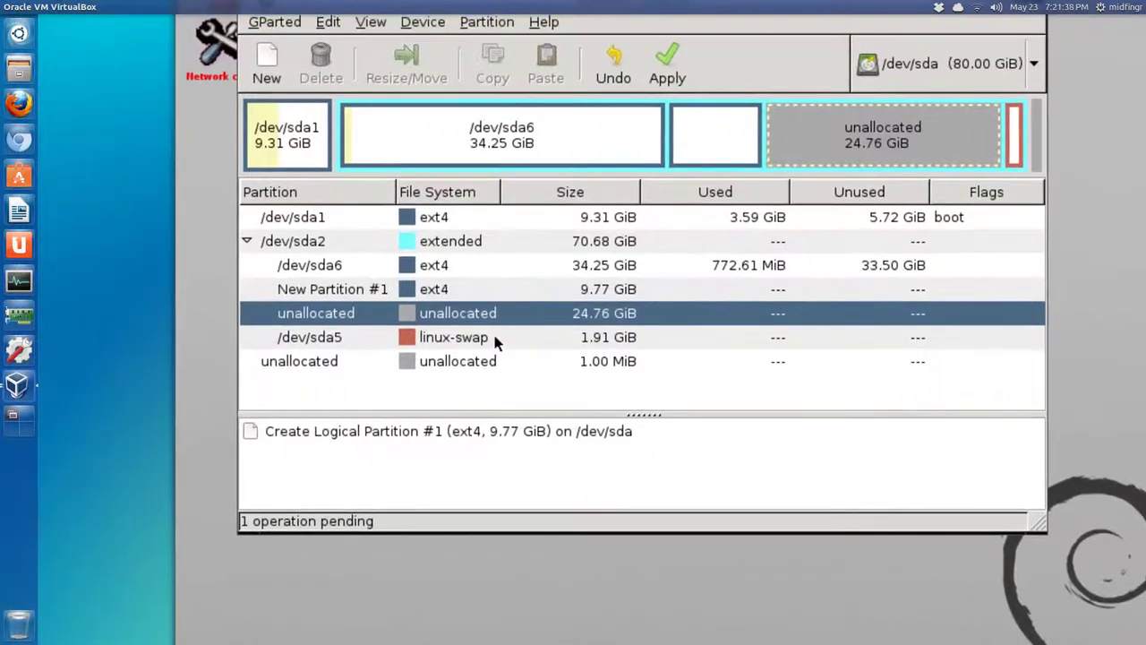
# - Add a second ext4 logical partition of 25353 MiB filling the remaining unallocated space inside /dev/sda2
pyautogui.rightClick(497, 324)
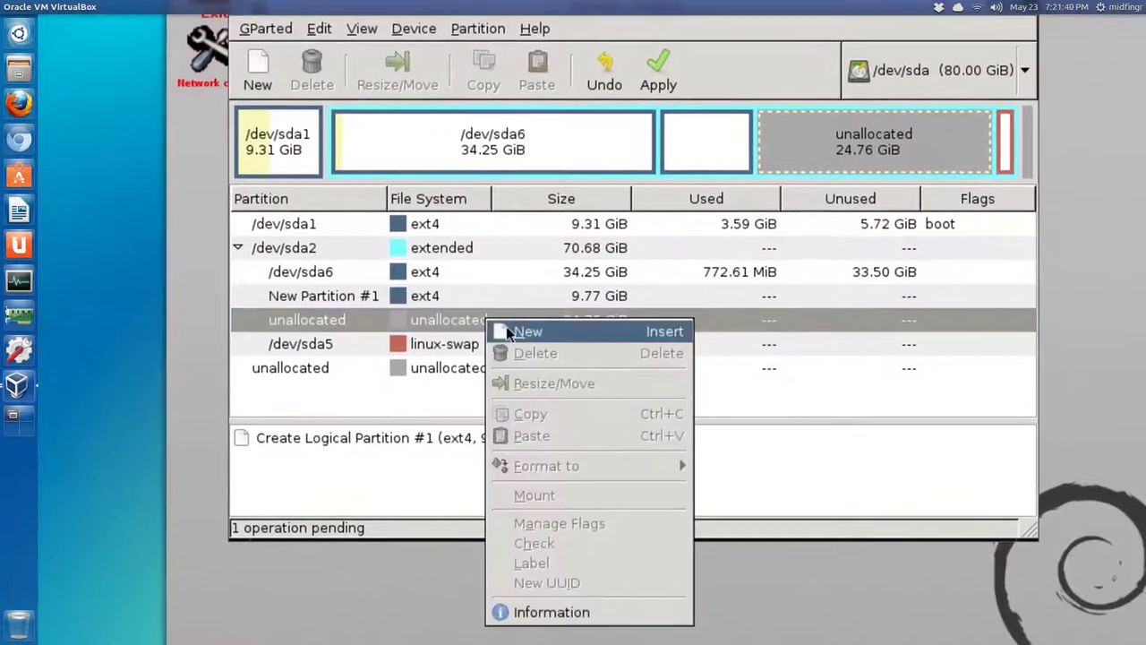
pyautogui.click(507, 331)
pyautogui.click(669, 324)
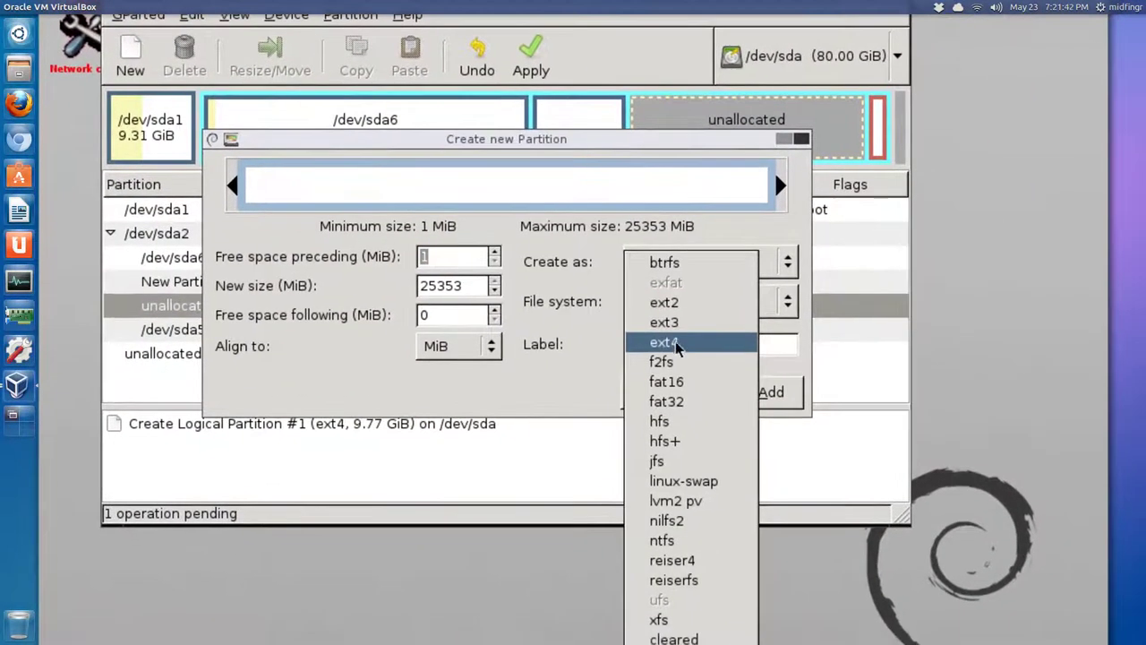
pyautogui.click(673, 342)
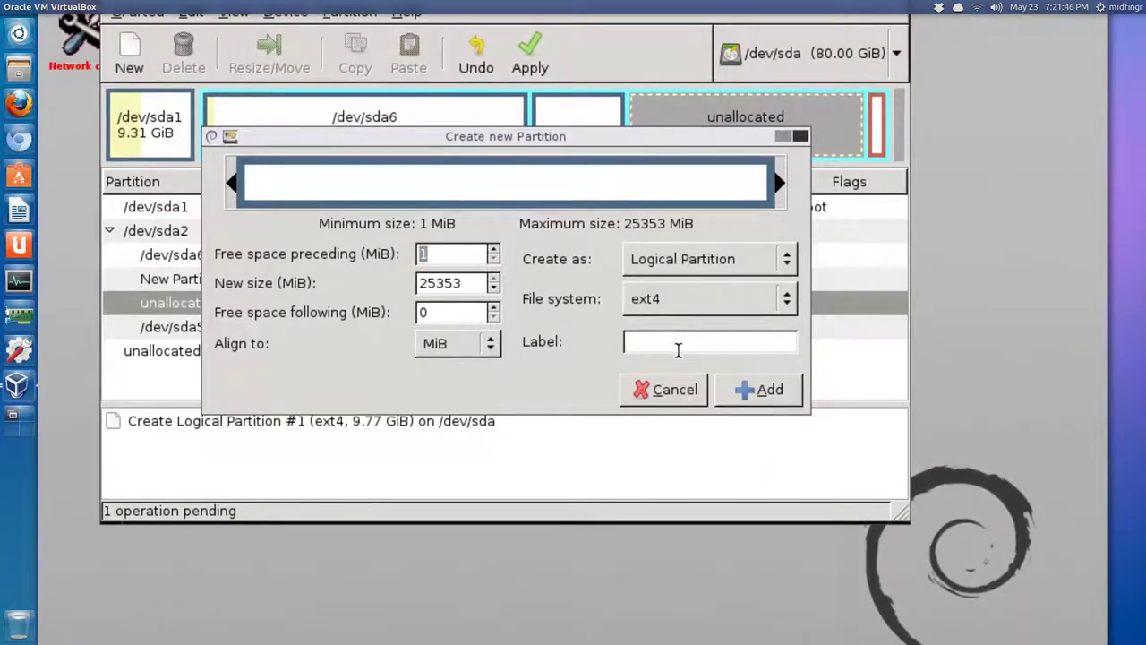
pyautogui.click(678, 345)
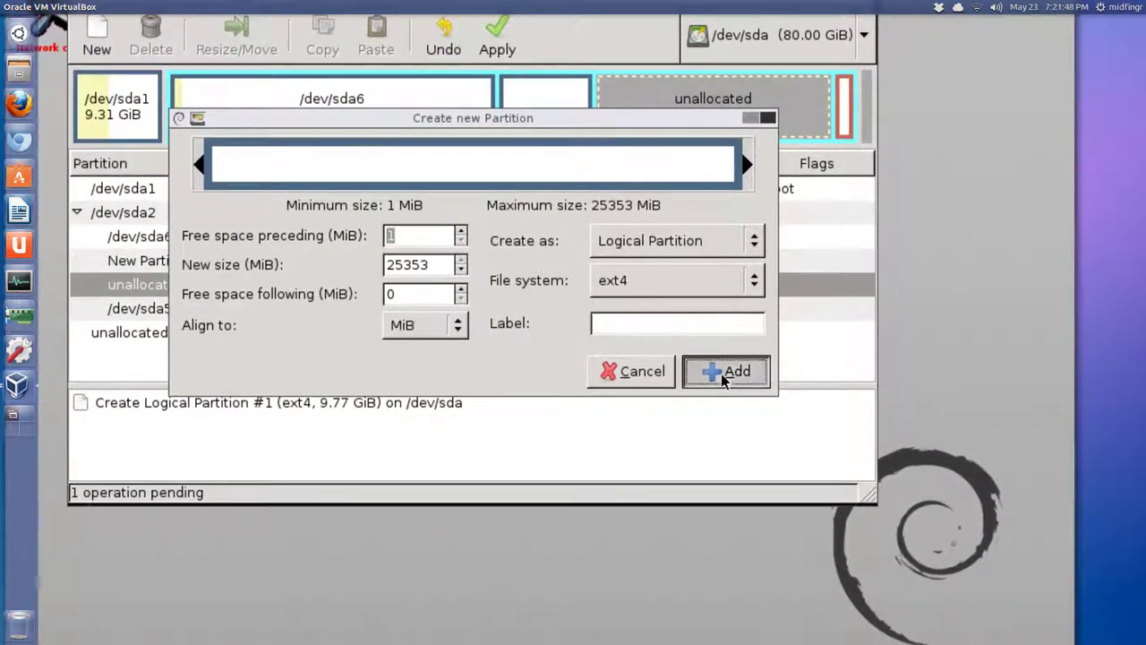
pyautogui.click(725, 374)
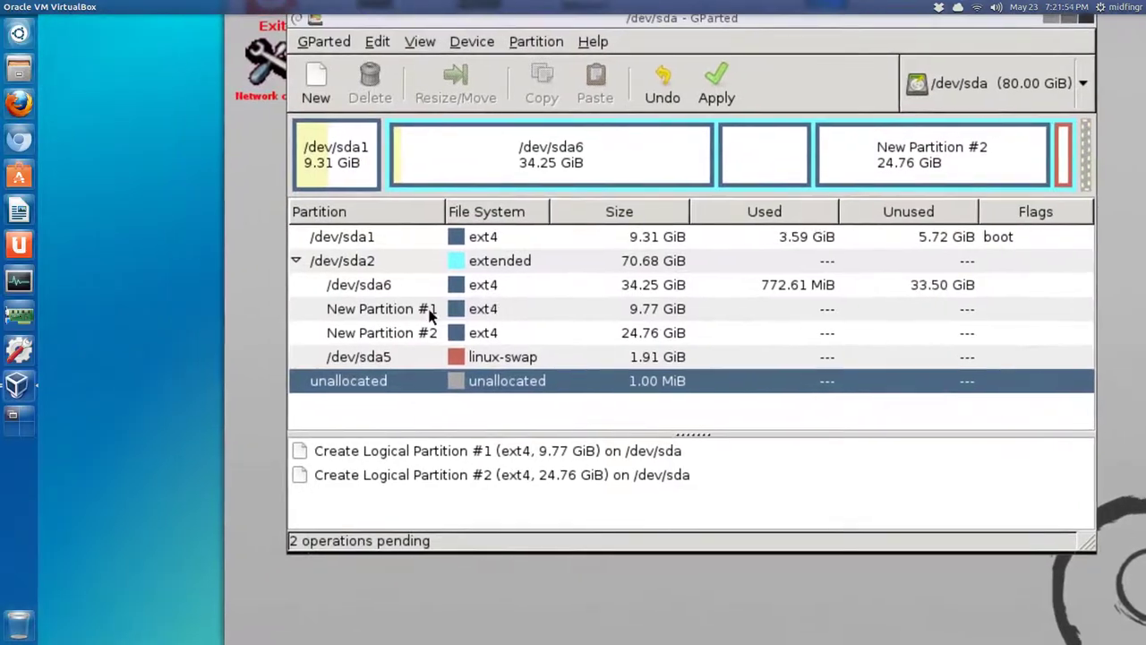
# - Apply the creation of the two new ext4 partitions to the disk and dismiss the completion report
pyautogui.click(430, 311)
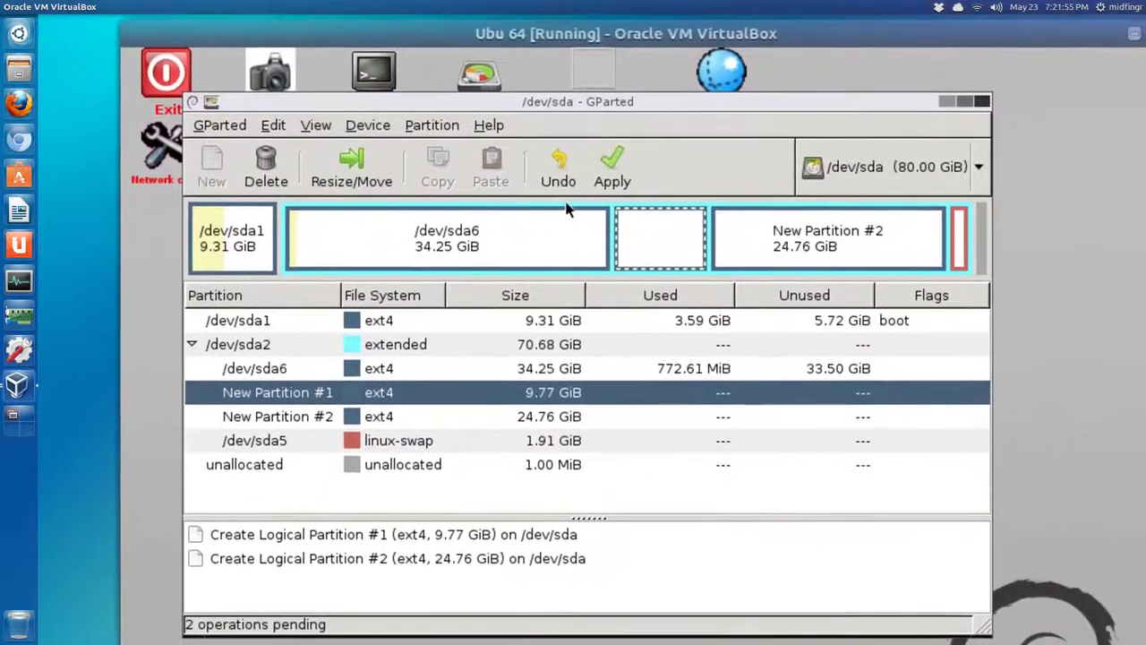
pyautogui.click(590, 182)
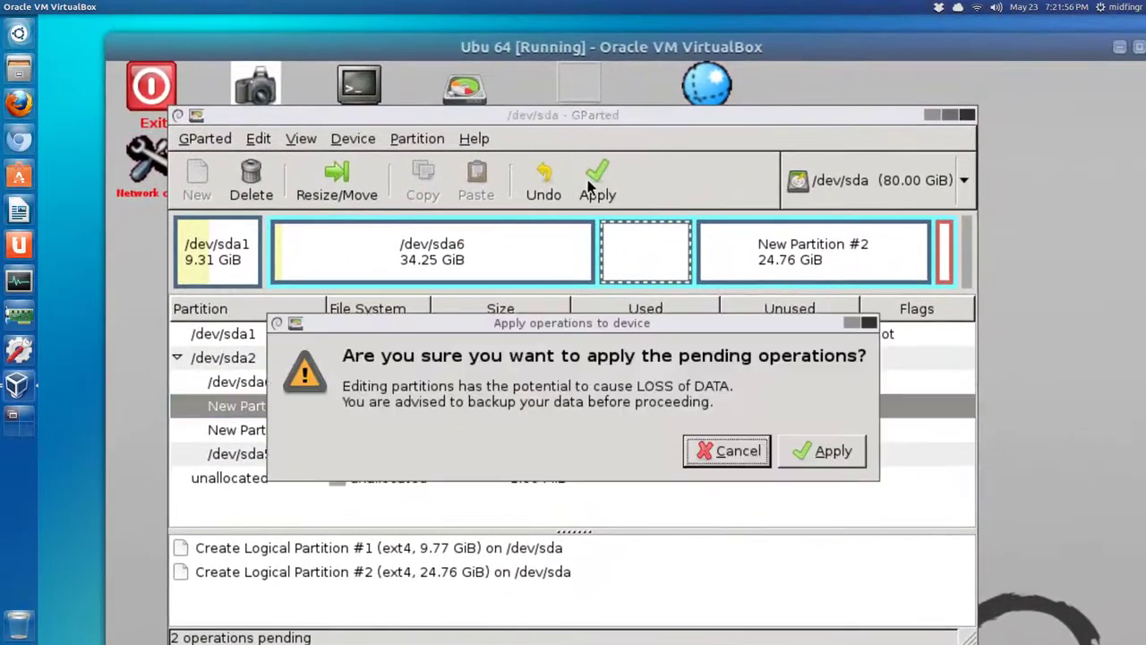
pyautogui.click(729, 335)
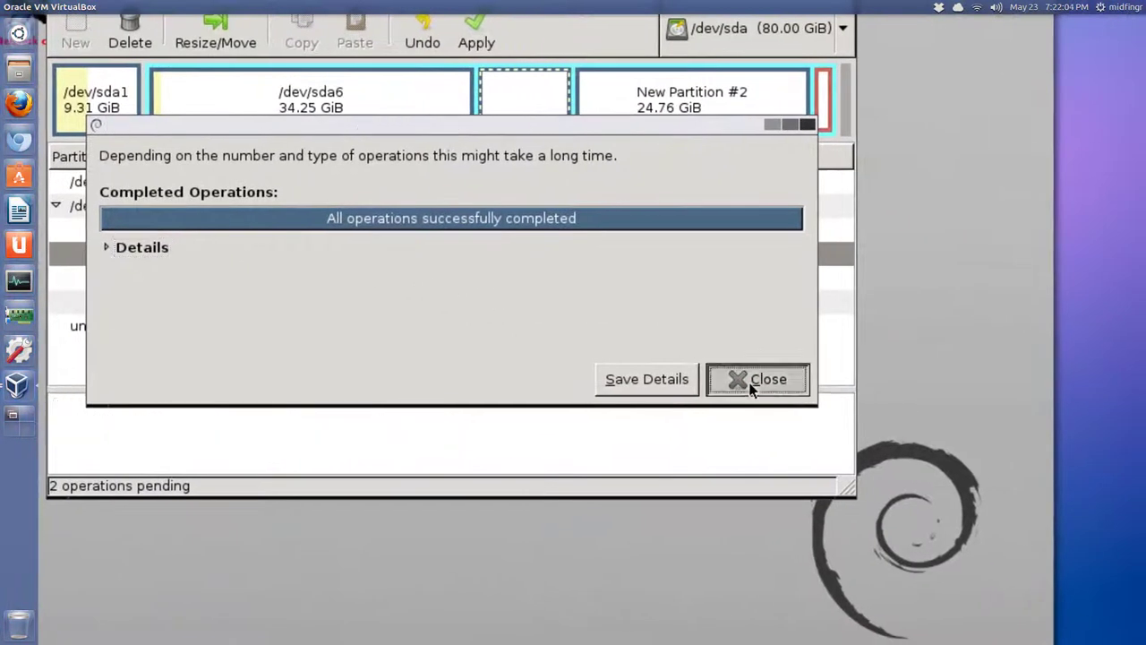
pyautogui.click(752, 384)
pyautogui.click(471, 312)
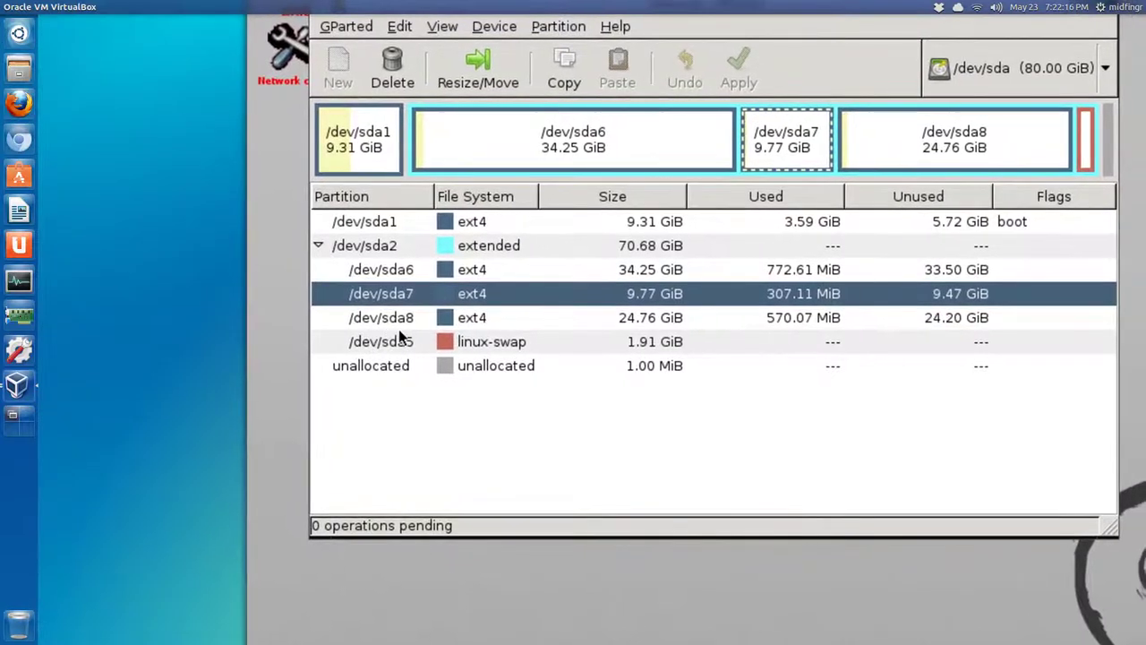
pyautogui.click(470, 320)
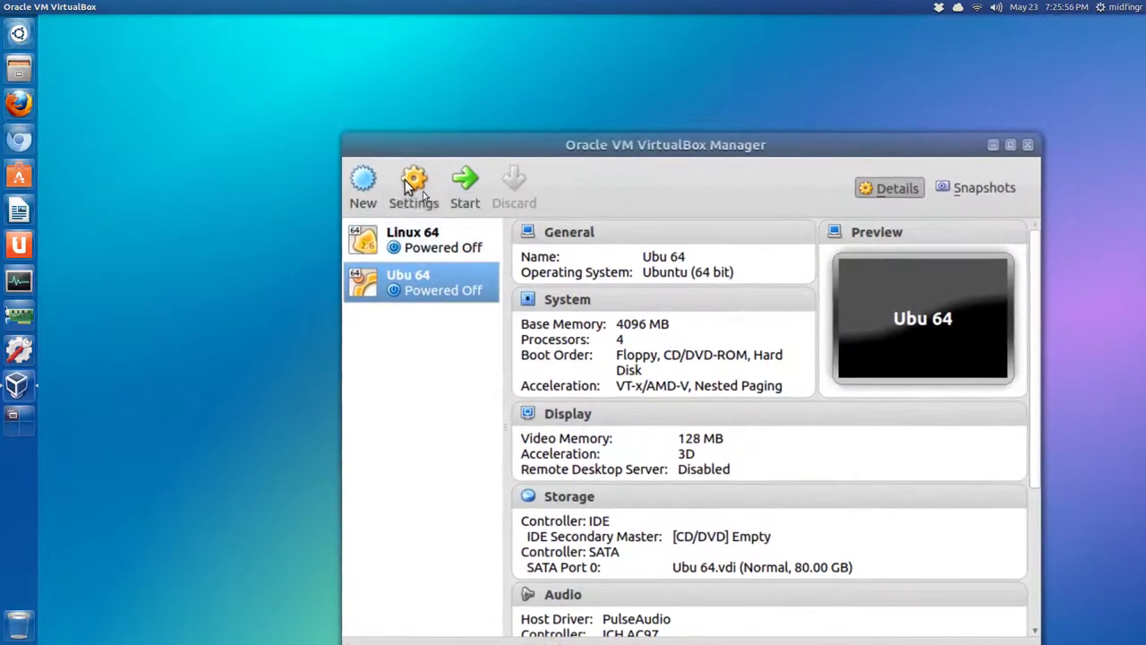
# - Attach archlinux.iso from the Downloads folder to the empty IDE CD/DVD drive in the Ubu 64 machine's storage settings
pyautogui.click(407, 179)
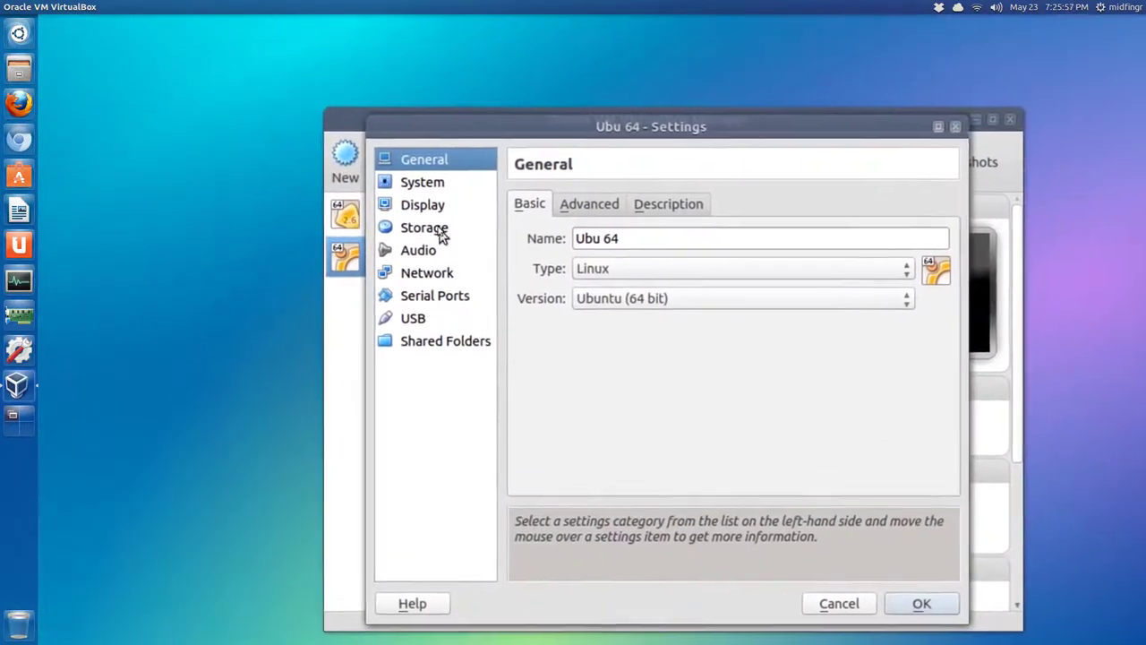
pyautogui.click(439, 229)
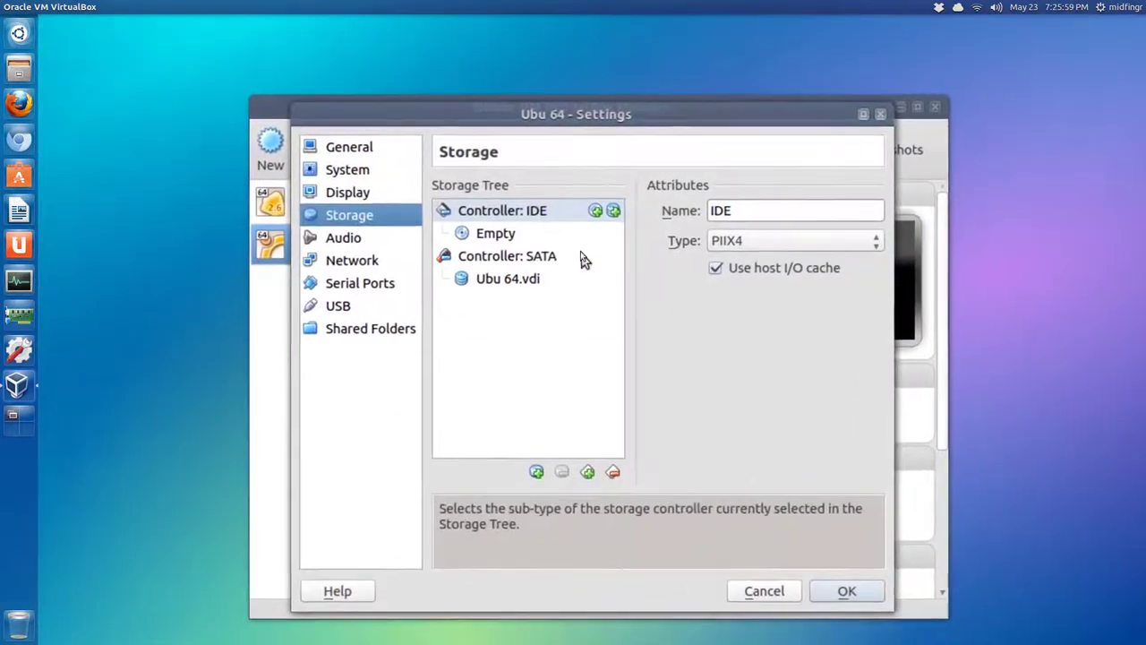
pyautogui.click(495, 233)
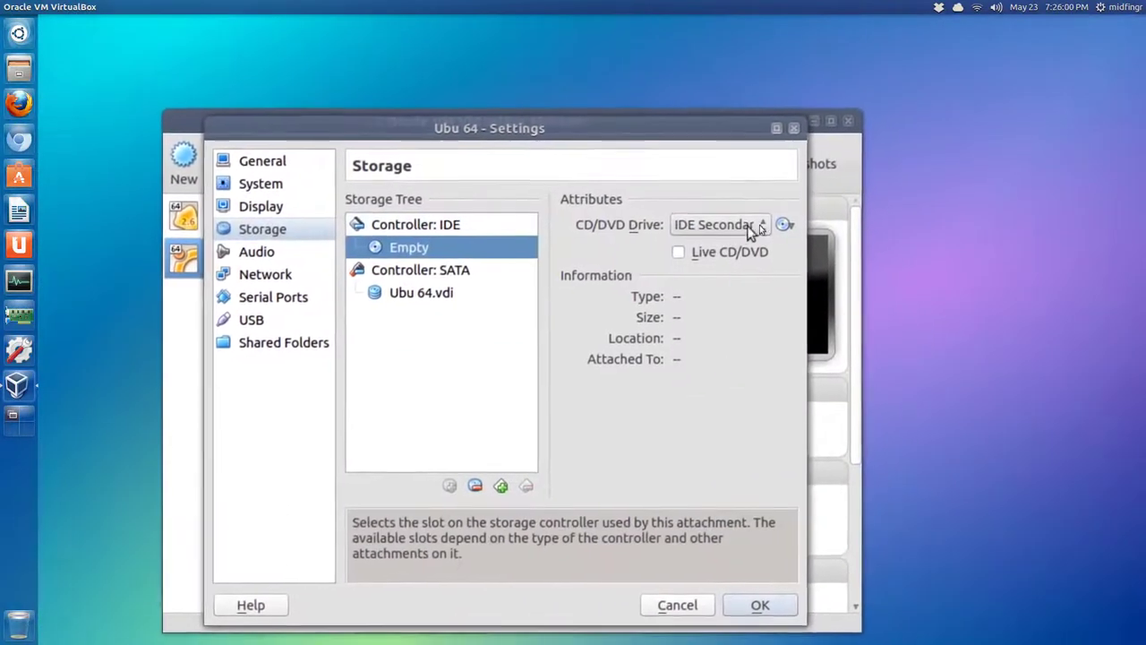
pyautogui.click(762, 220)
pyautogui.click(792, 241)
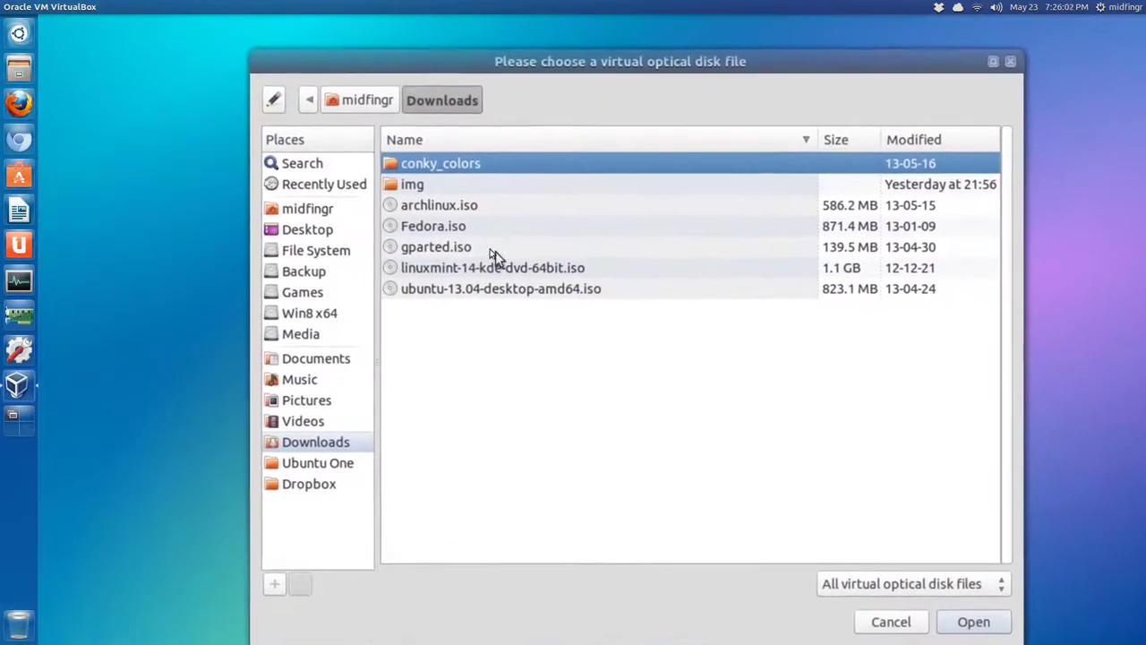
pyautogui.click(479, 218)
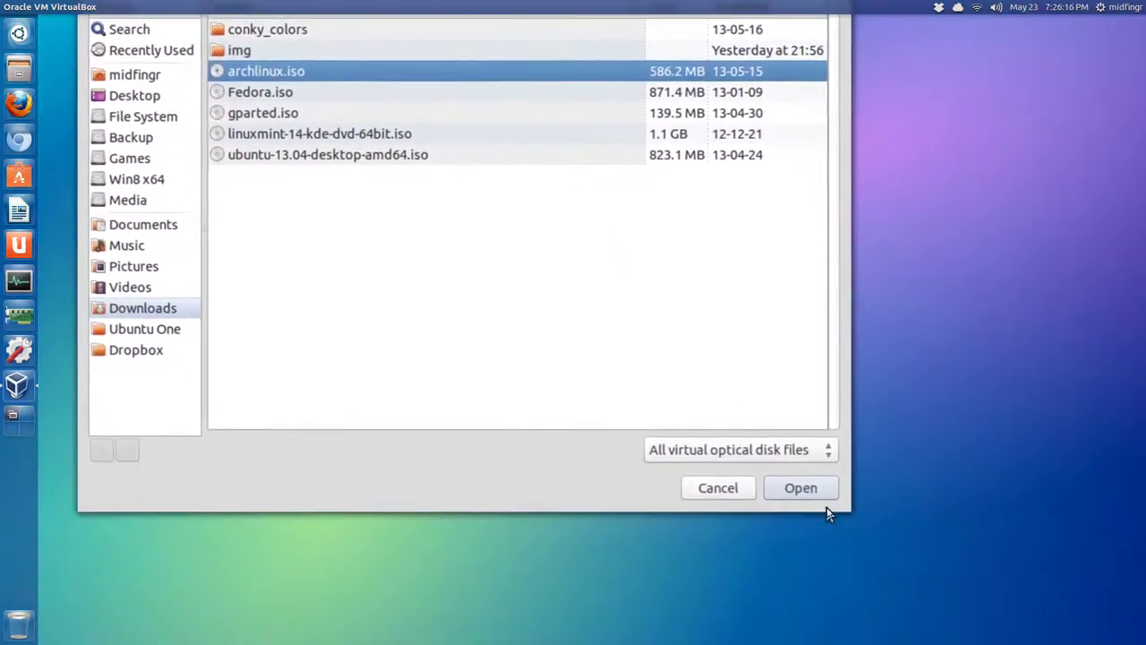
pyautogui.click(819, 495)
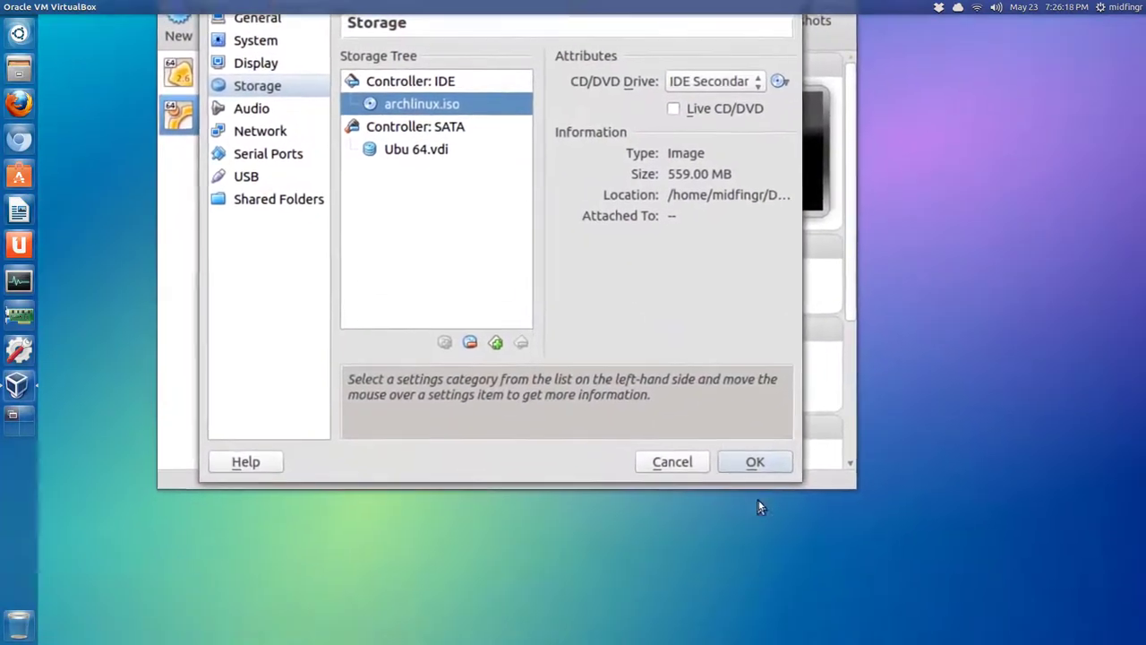
pyautogui.click(769, 466)
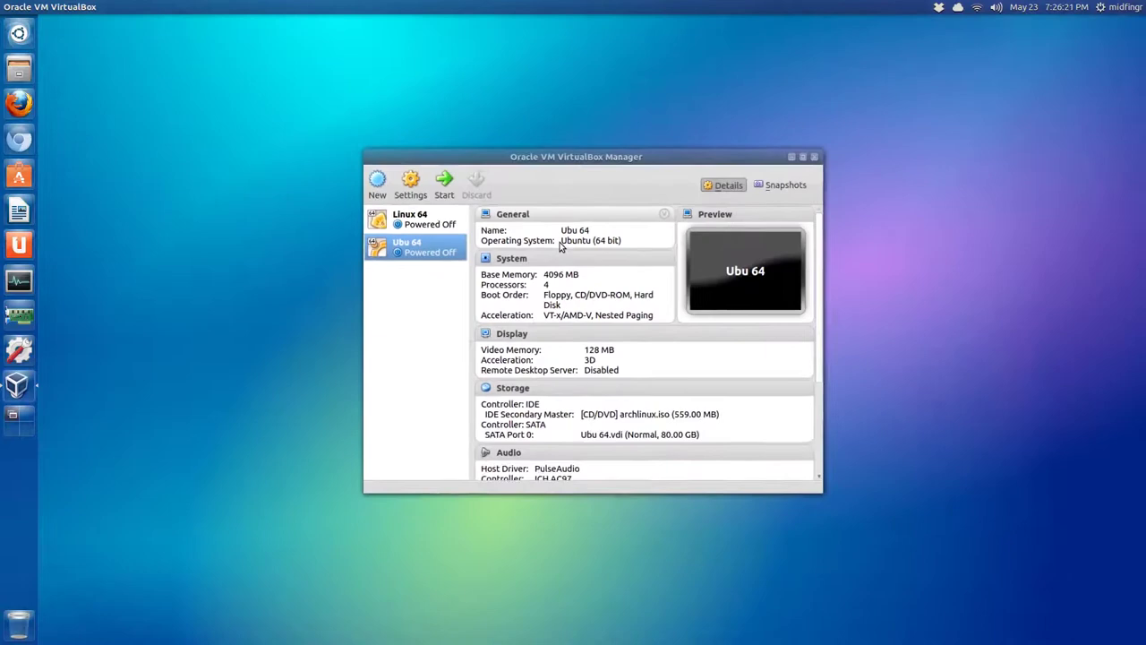
# - Start the Ubu 64 virtual machine and boot the Arch Linux (x86_64) live medium
pyautogui.click(444, 181)
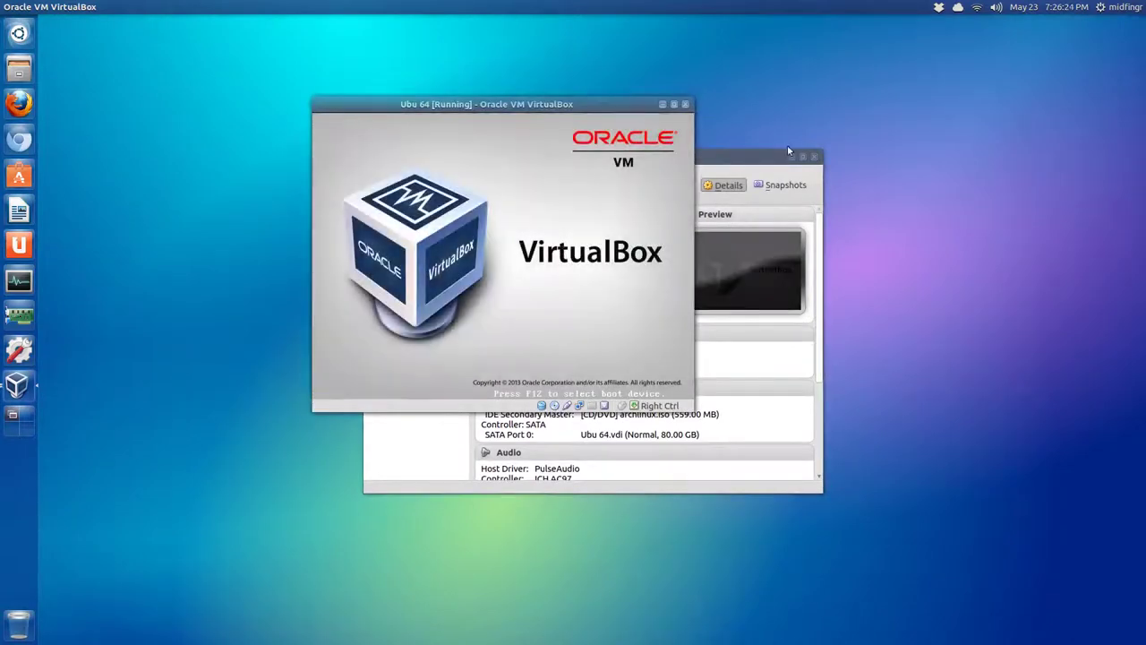
pyautogui.click(790, 158)
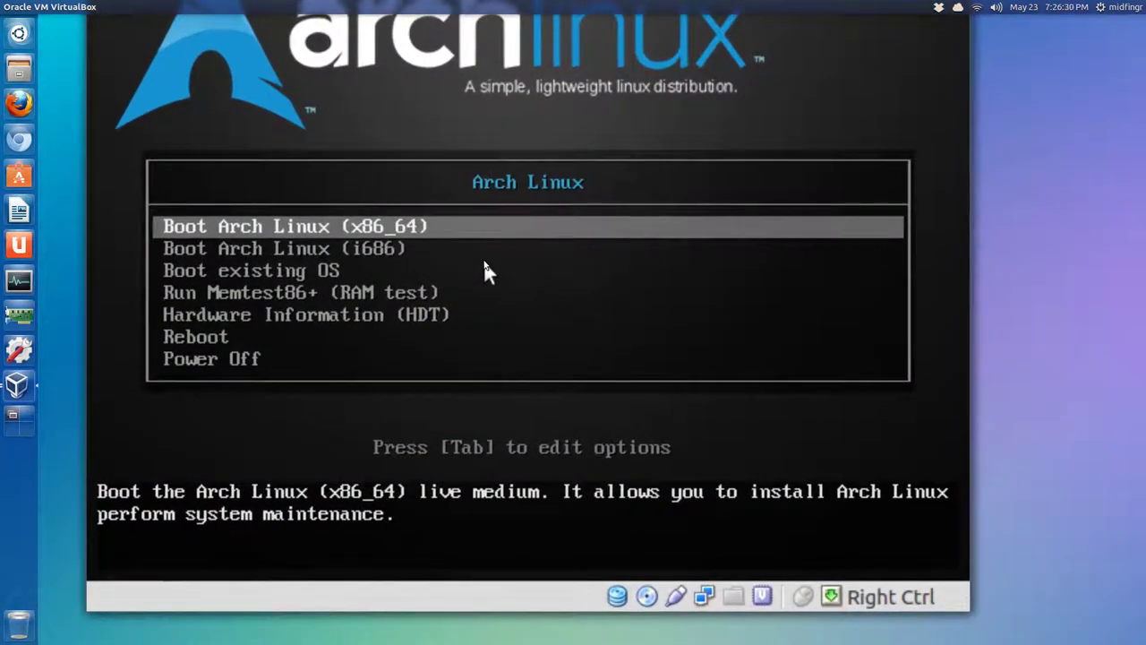
pyautogui.press('Down')
pyautogui.press('Up')
pyautogui.press('Down')
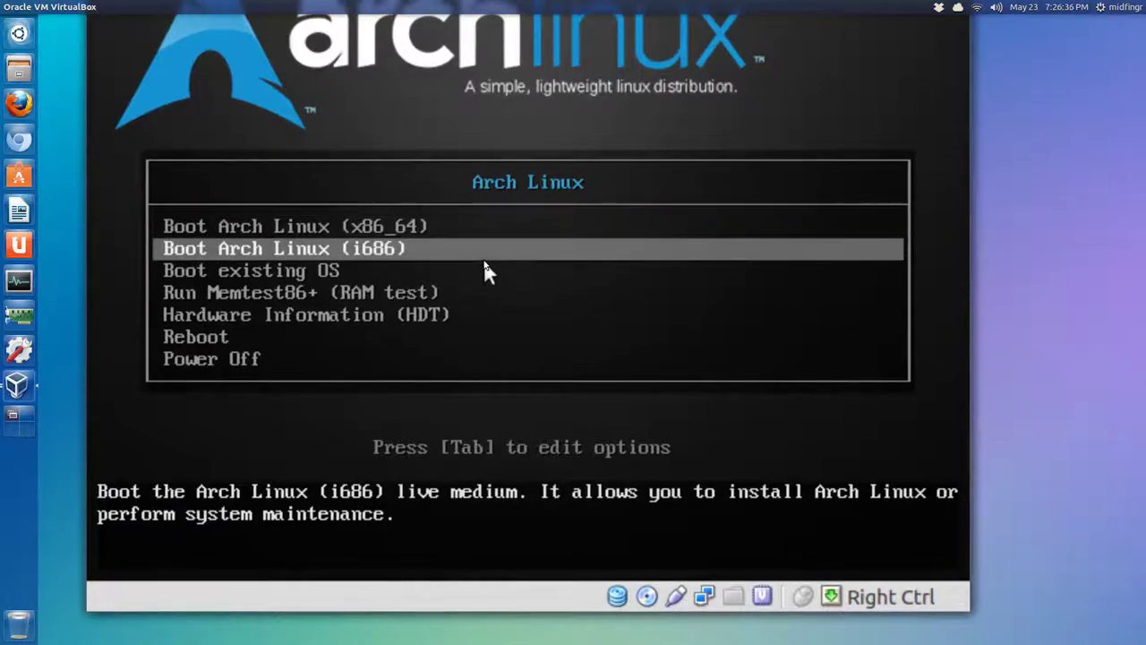
pyautogui.press('Up')
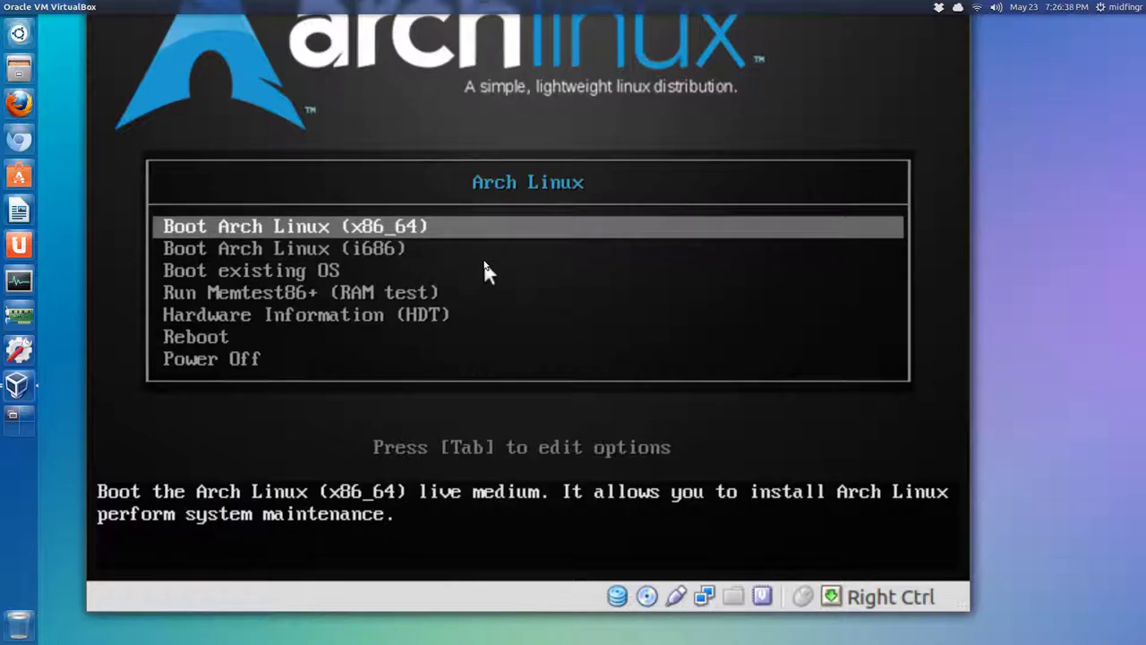
pyautogui.press('Return')
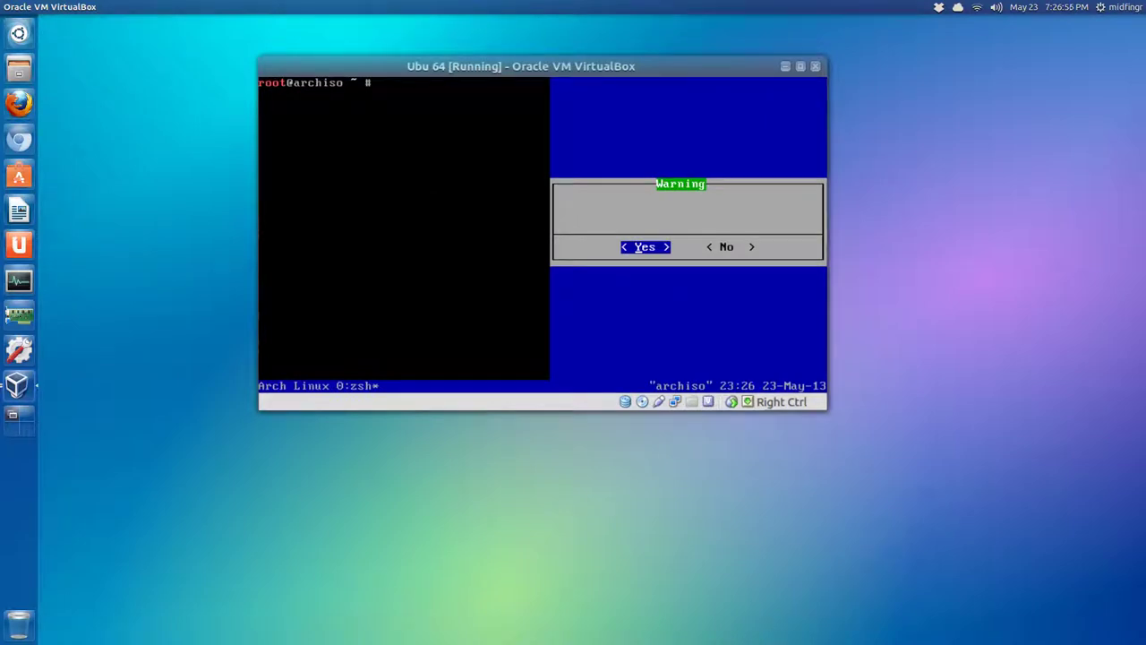
pyautogui.press('Return')
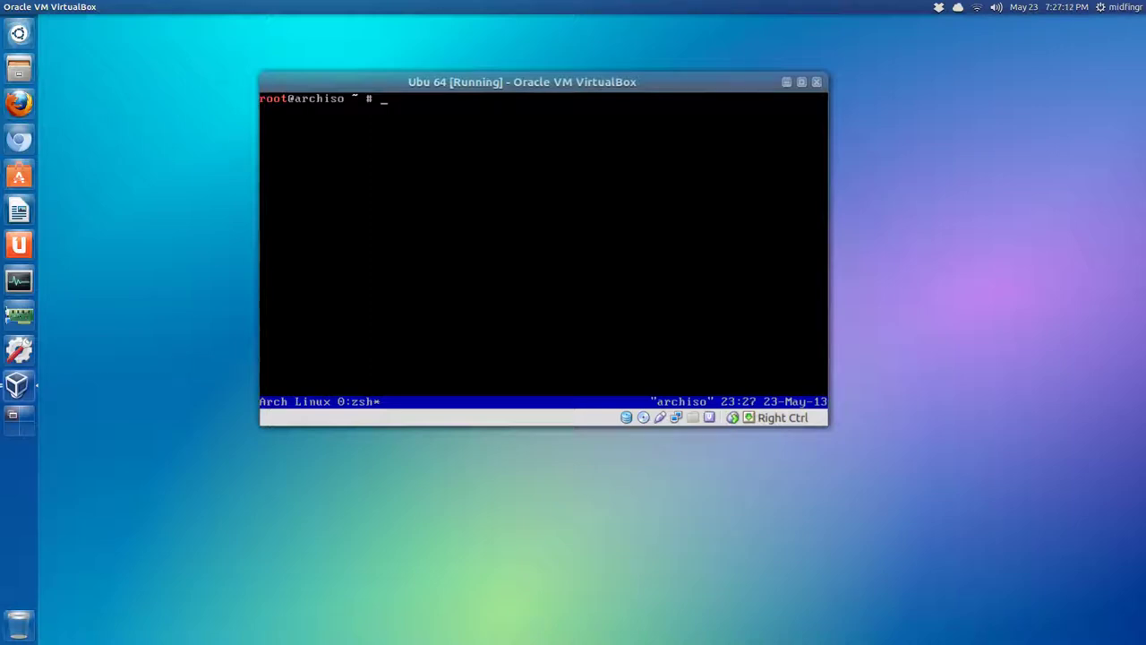
# - Mount /dev/sda7 at /mnt and create the directory /mnt/home in the live shell
pyautogui.write('mou')
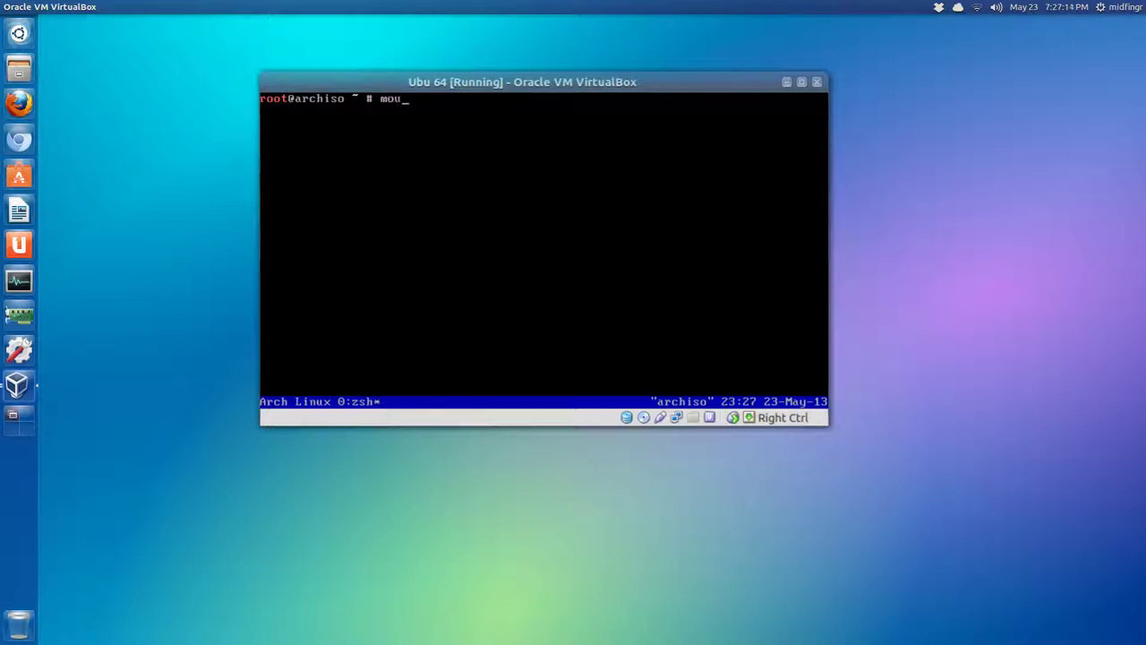
pyautogui.write('nt /dev/sda7 /mnt')
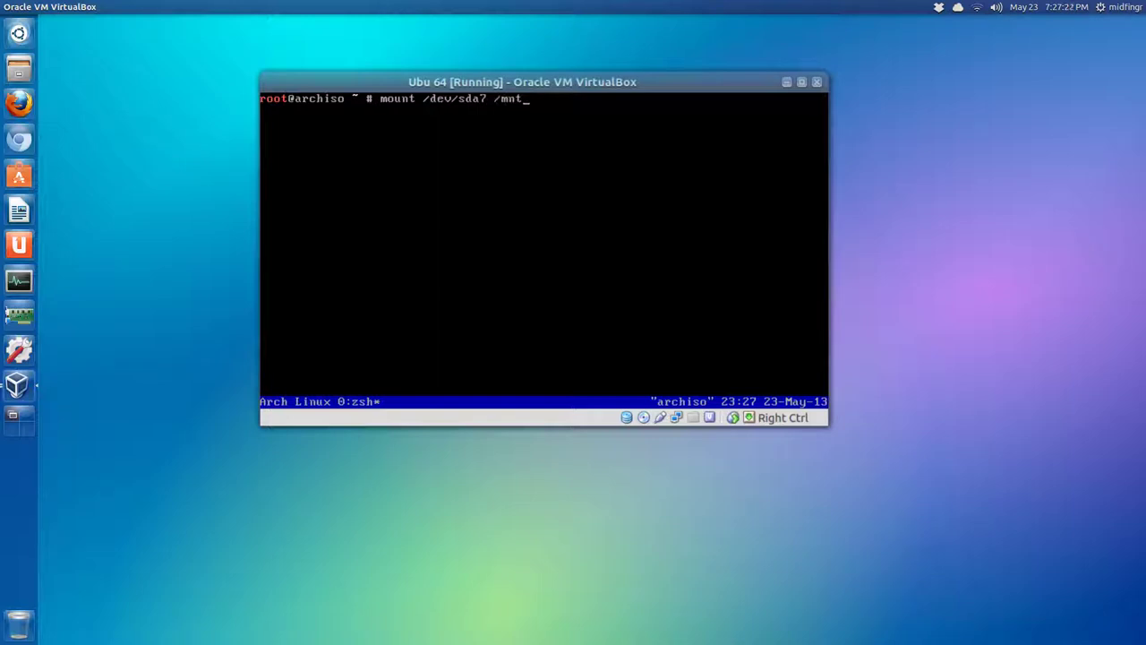
pyautogui.press('Return')
pyautogui.write('mkdirr')
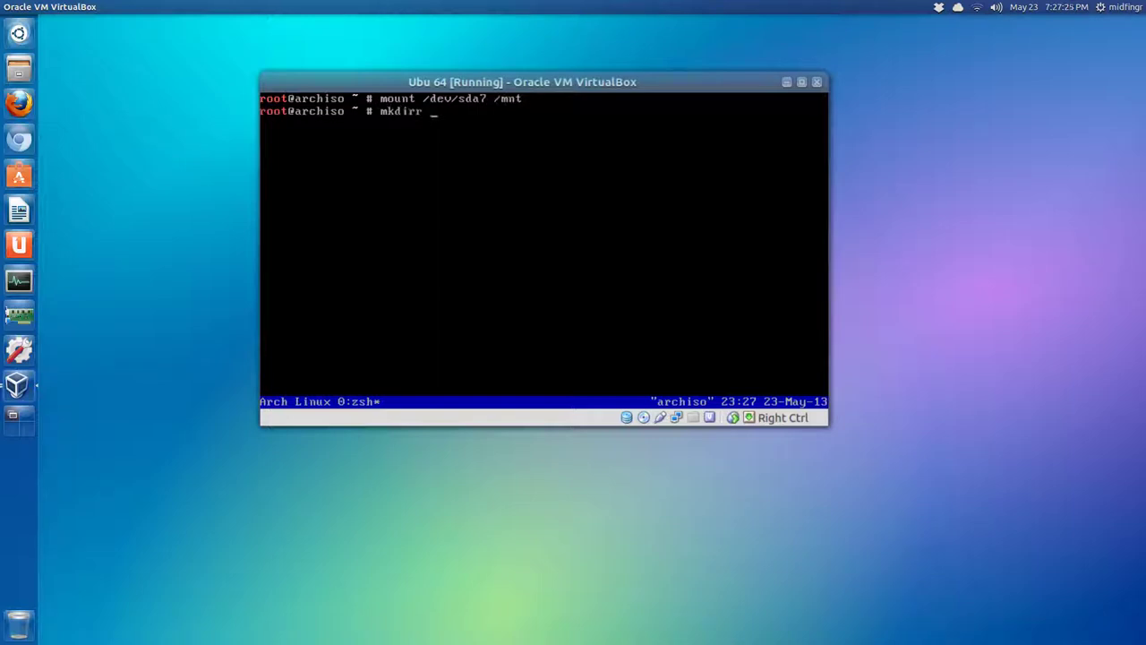
pyautogui.press('BackSpace')
pyautogui.press('BackSpace')
pyautogui.write('/mnt/home')
pyautogui.press('Return')
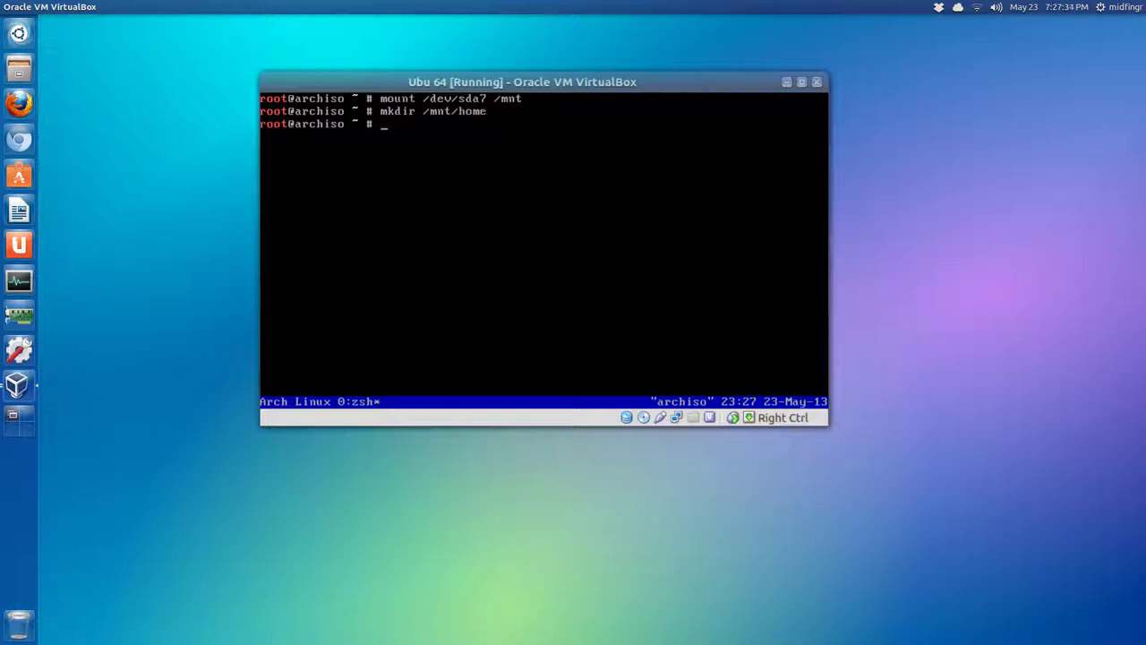
# - Mount /dev/sda8 at /mnt/home and enable swap on /dev/sda5
pyautogui.write('mount /dev/sda8 /mnt/h')
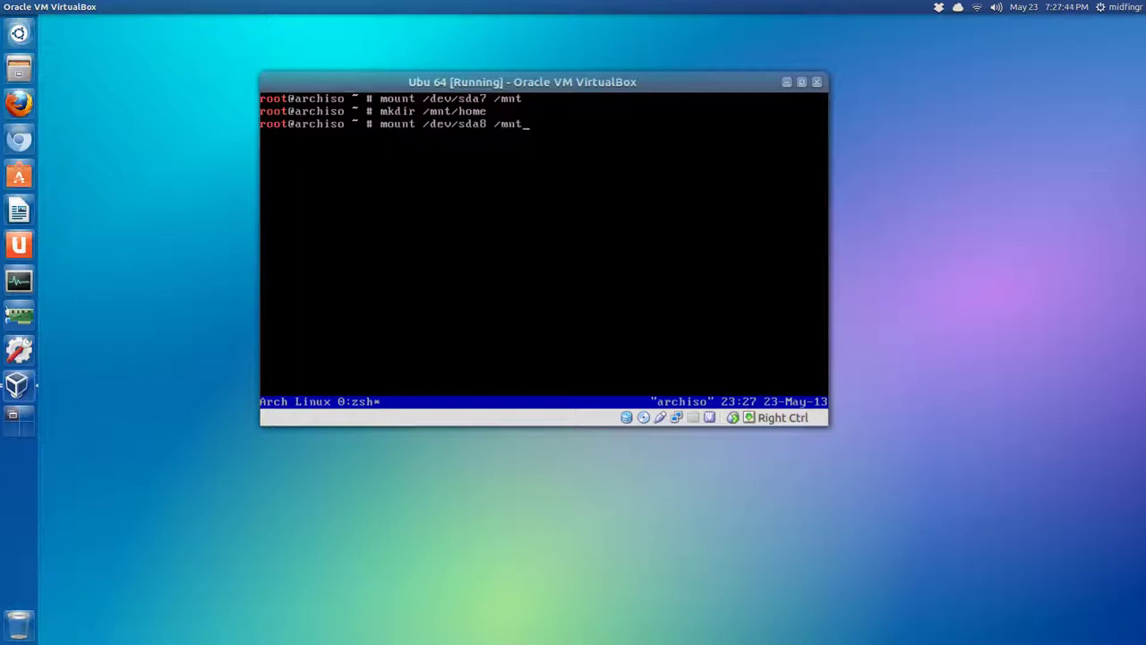
pyautogui.write('ome')
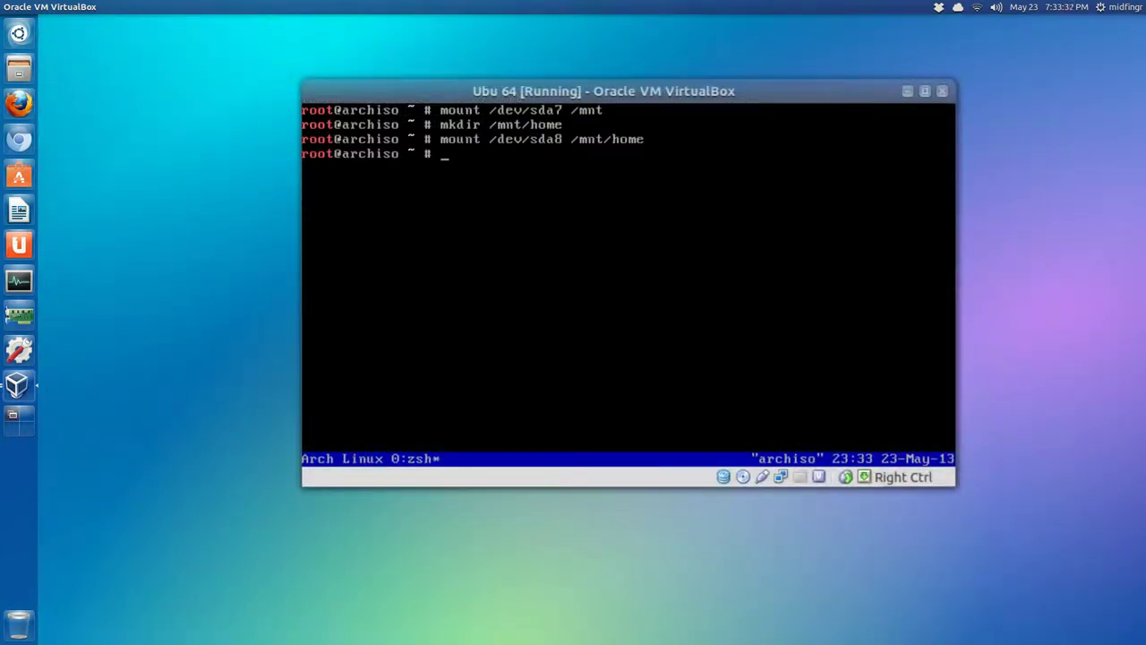
pyautogui.write('swapon /dev/sda5')
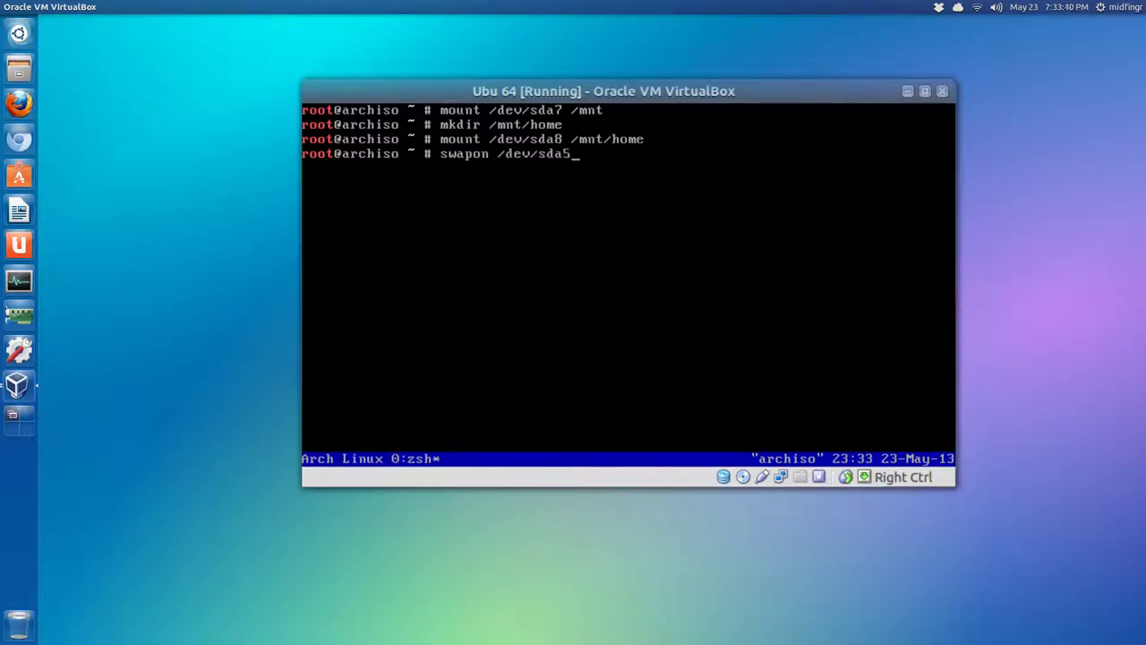
pyautogui.press('Return')
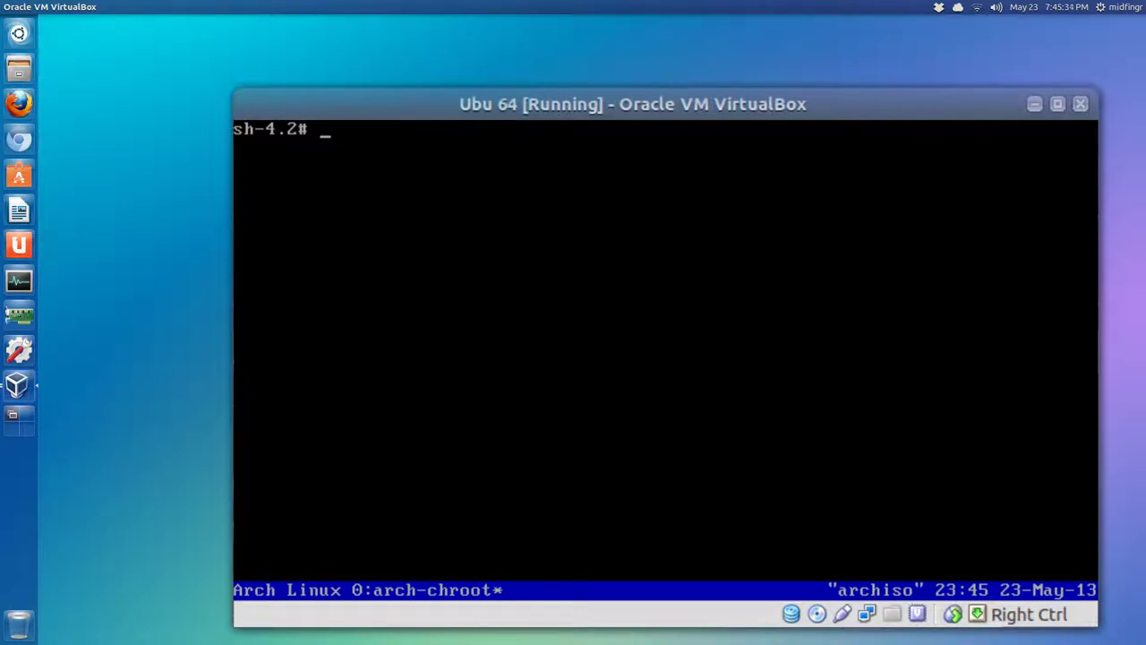
# - Install the grub-bios and os-prober packages with pacman inside the chroot, accepting the installation
pyautogui.write('sudo')
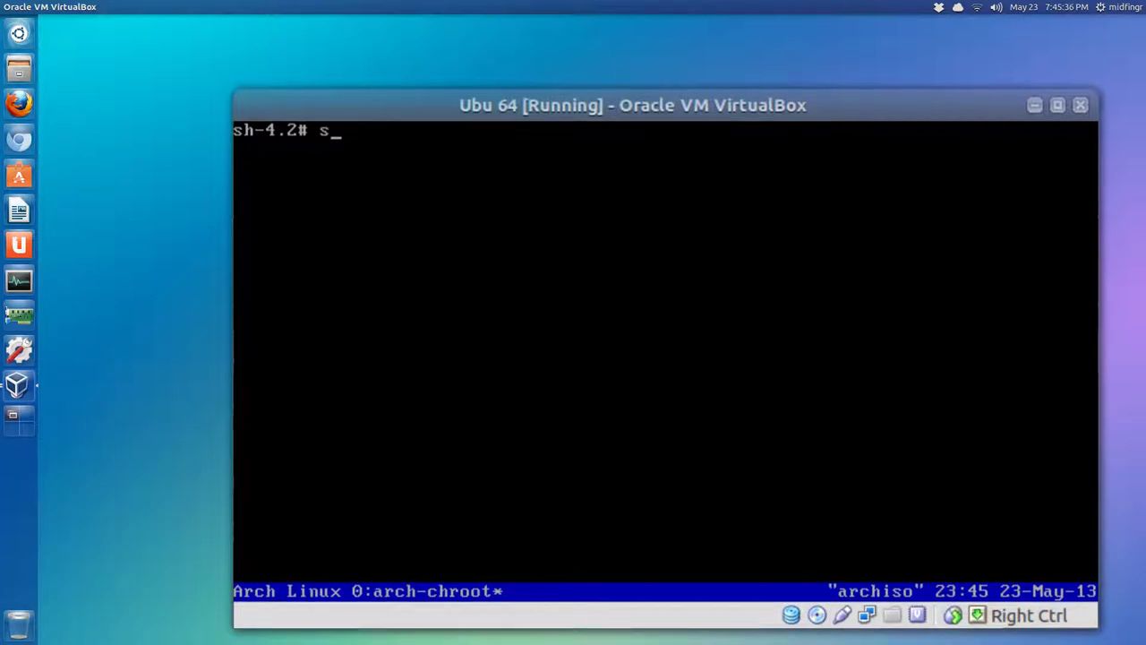
pyautogui.press('BackSpace')
pyautogui.press('BackSpace')
pyautogui.press('BackSpace')
pyautogui.press('BackSpace')
pyautogui.press('BackSpace')
pyautogui.write('pacman')
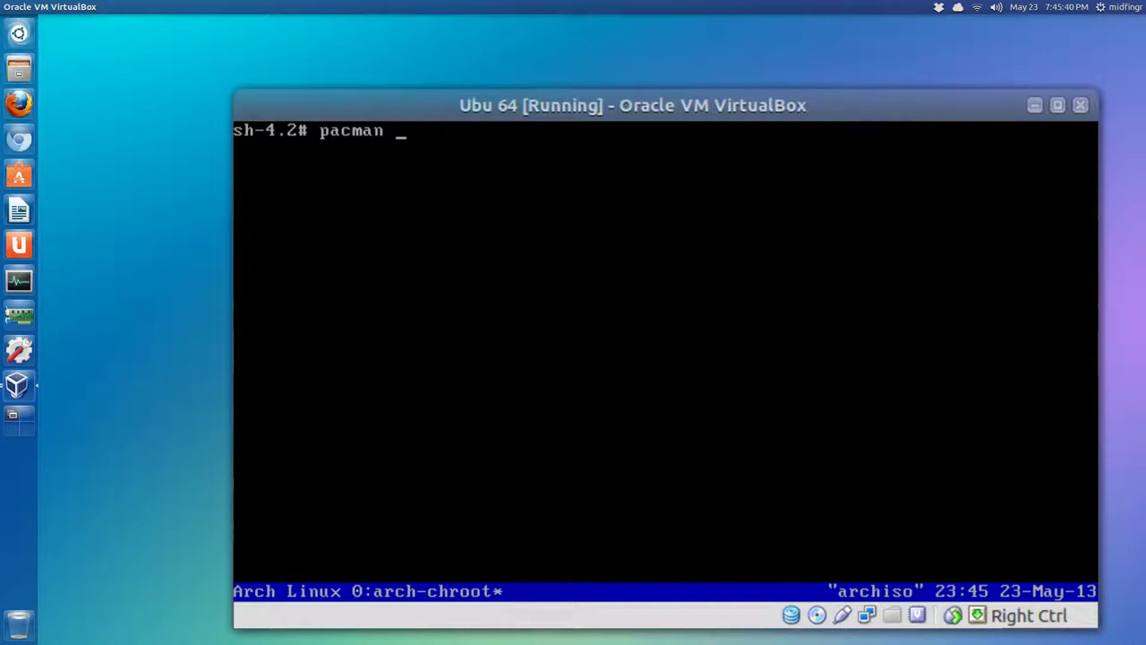
pyautogui.write('-S grub-bios os')
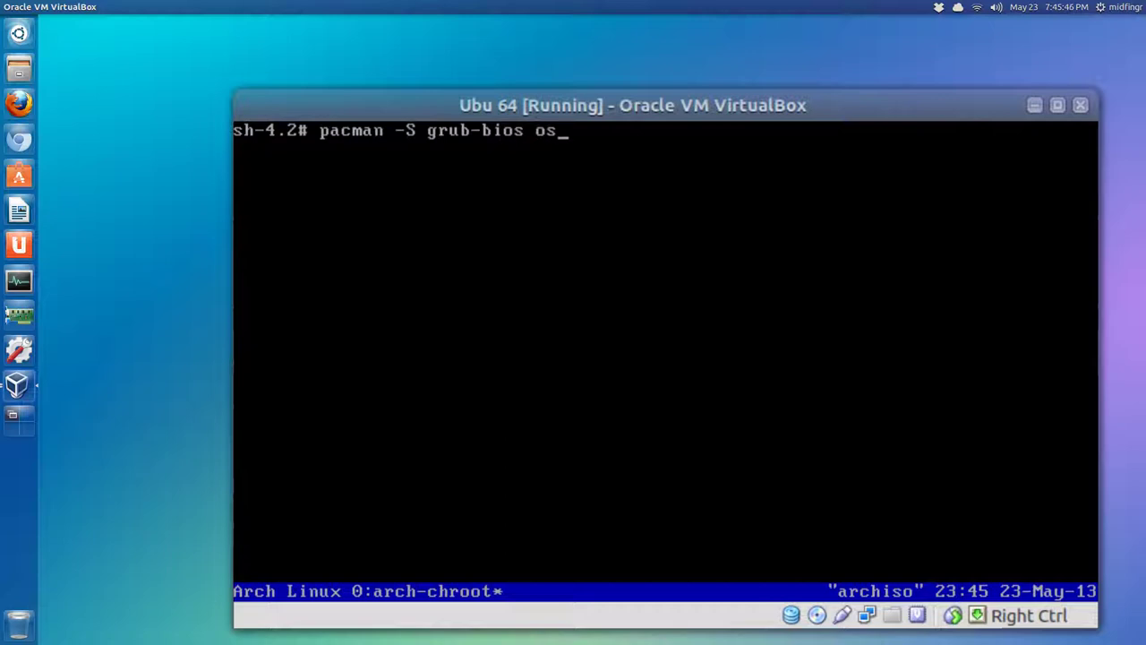
pyautogui.write('-prober')
pyautogui.press('Return')
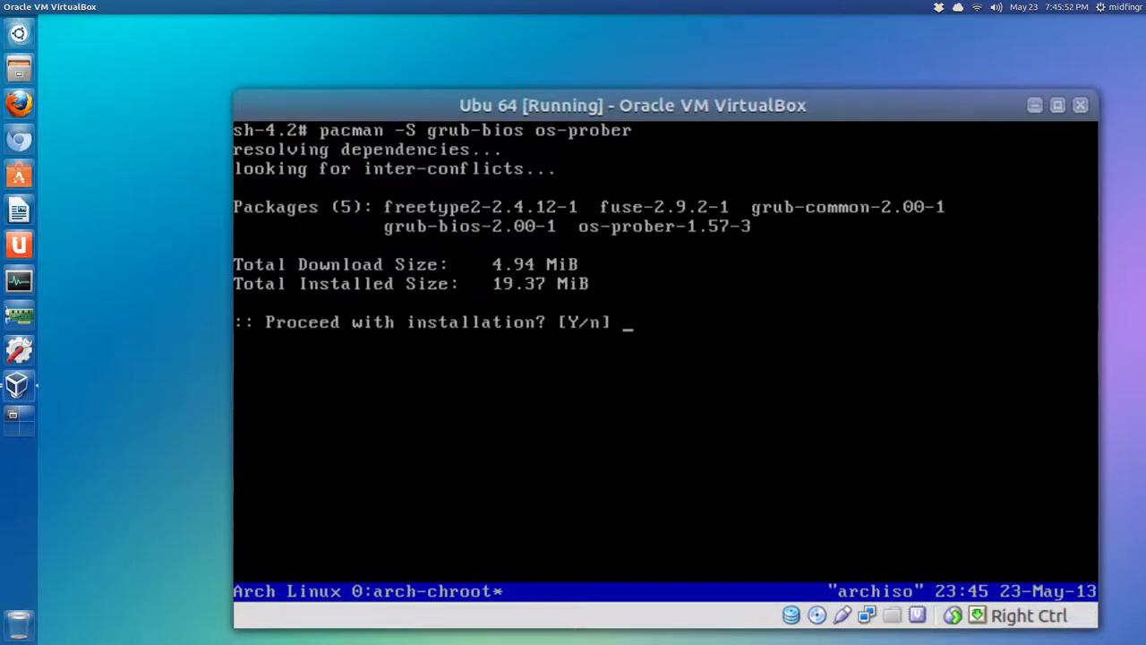
pyautogui.press('Return')
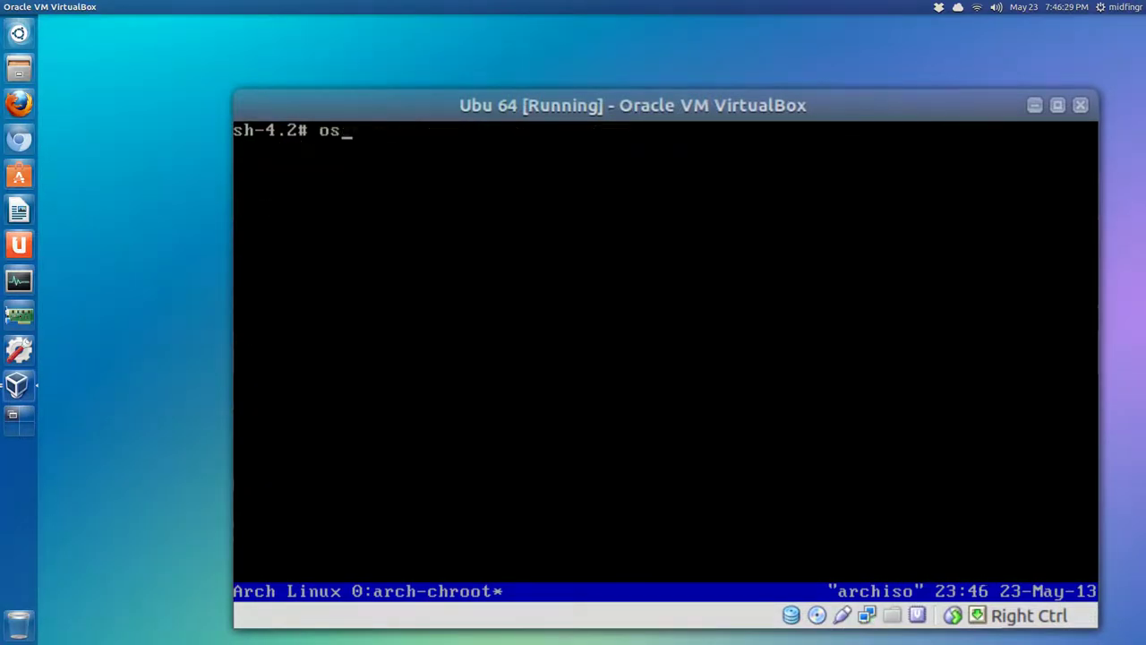
# - Run os-prober to detect other installed operating systems, and clear the terminal
pyautogui.write('-prober')
pyautogui.press('Return')
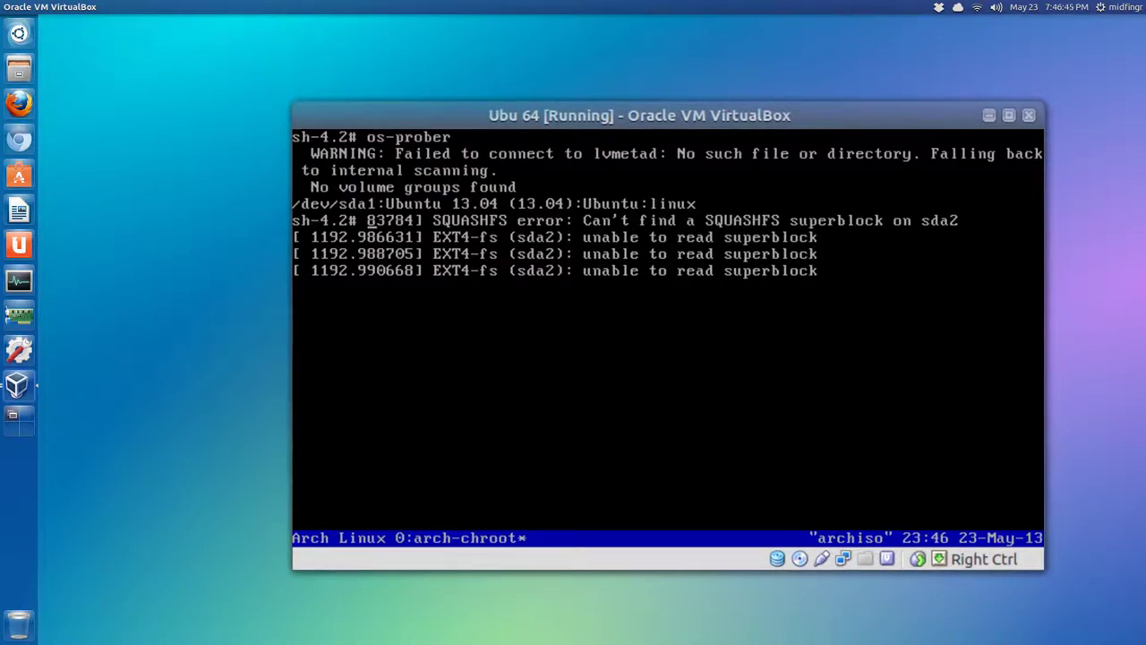
pyautogui.write('clear')
pyautogui.press('Return')
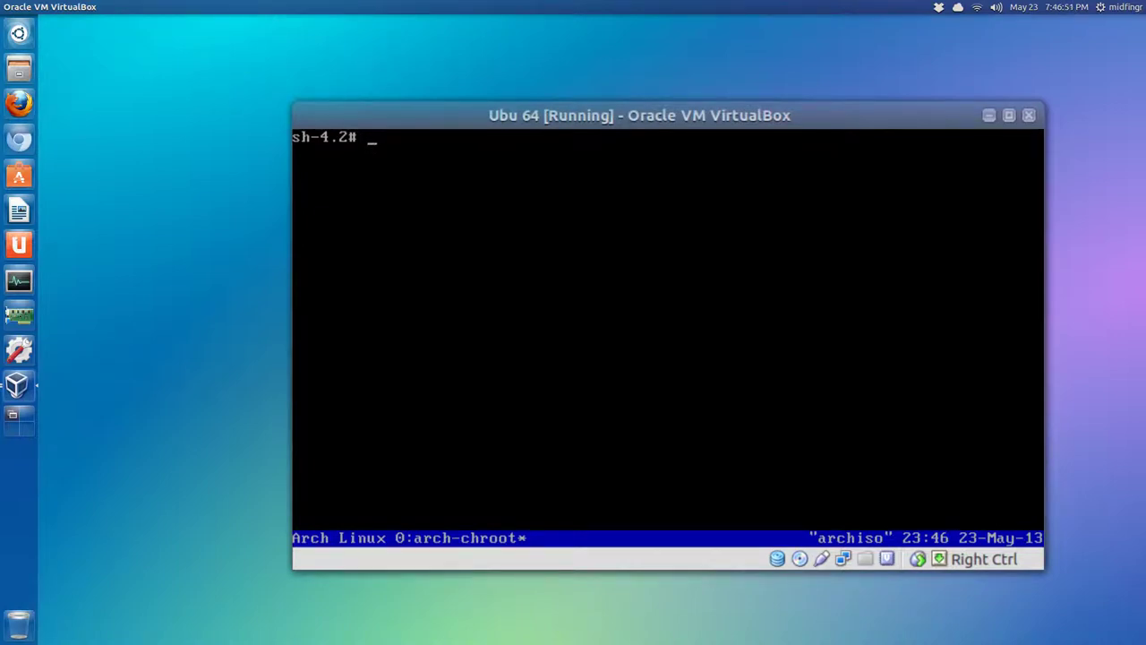
# - Install the GRUB boot loader to /dev/sda with grub-install
pyautogui.write('grub-instal')
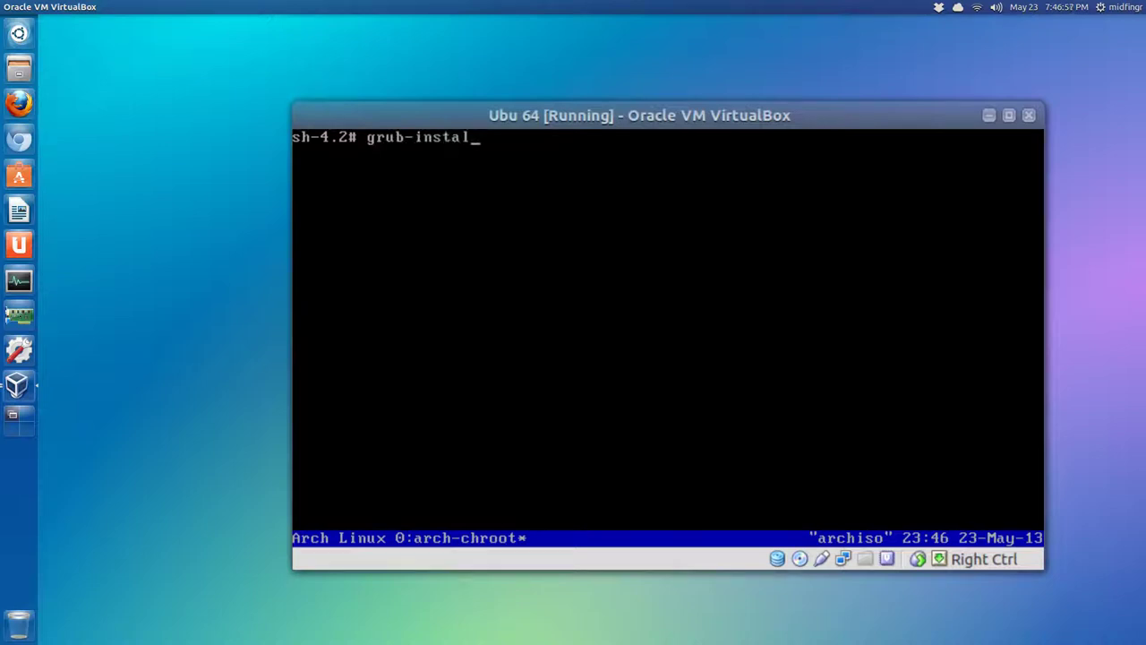
pyautogui.write('l /dev/sda')
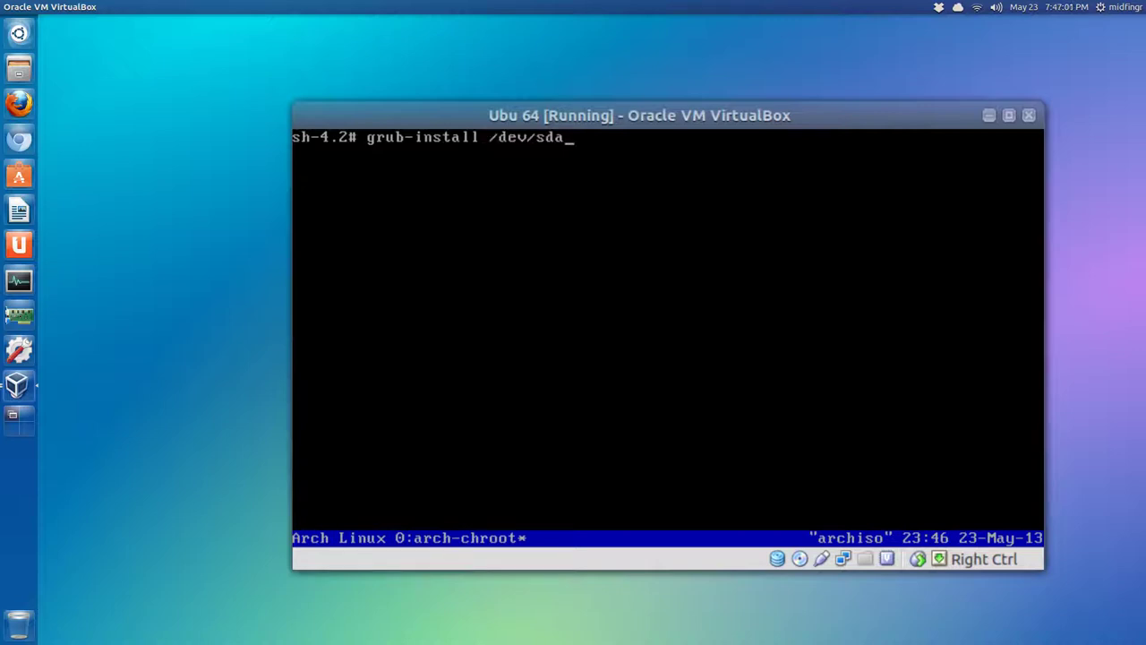
pyautogui.press('Return')
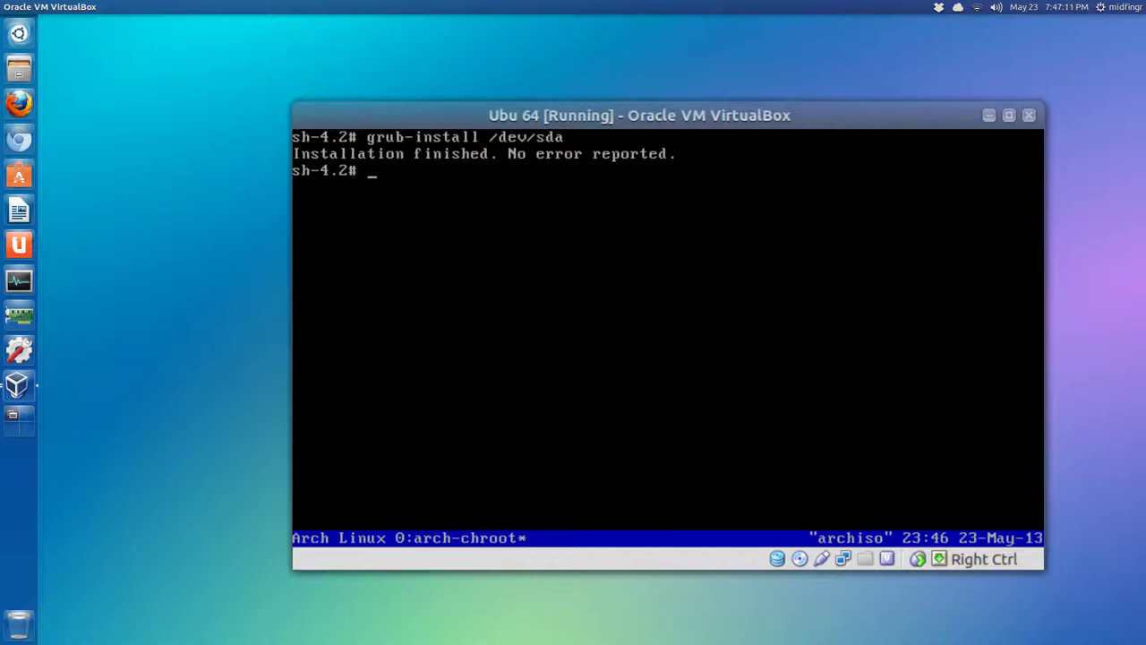
# - Generate the GRUB configuration file at /boot/grub/grub.cfg with grub-mkconfig
pyautogui.write('grub-mkconfig')
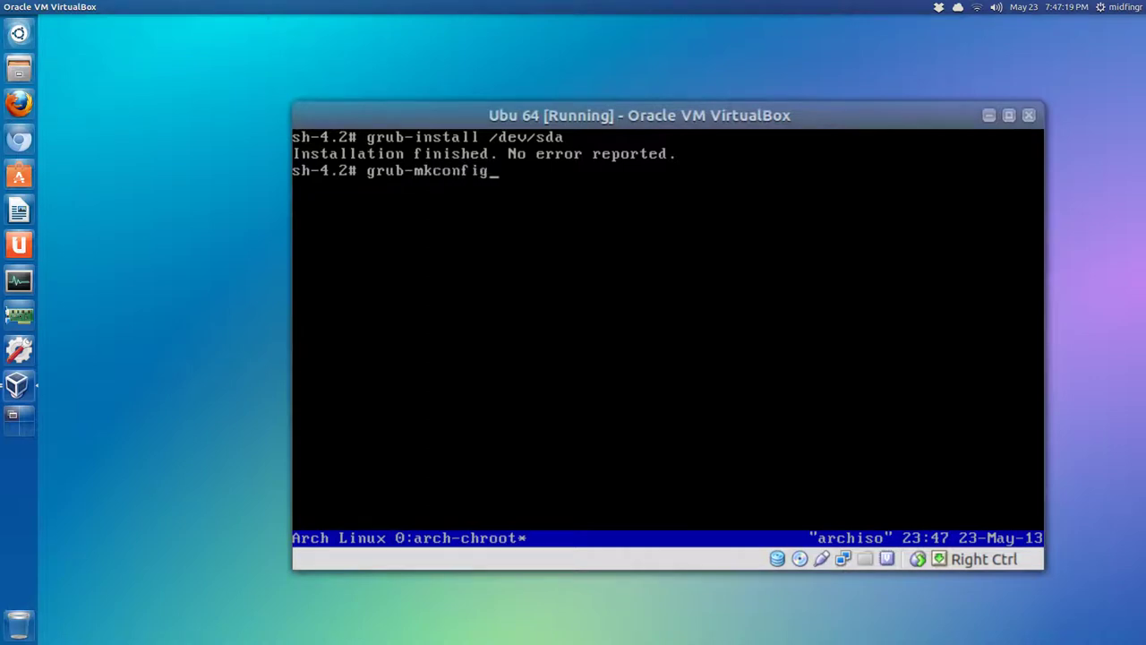
pyautogui.write(' -o /boot/grub/gru')
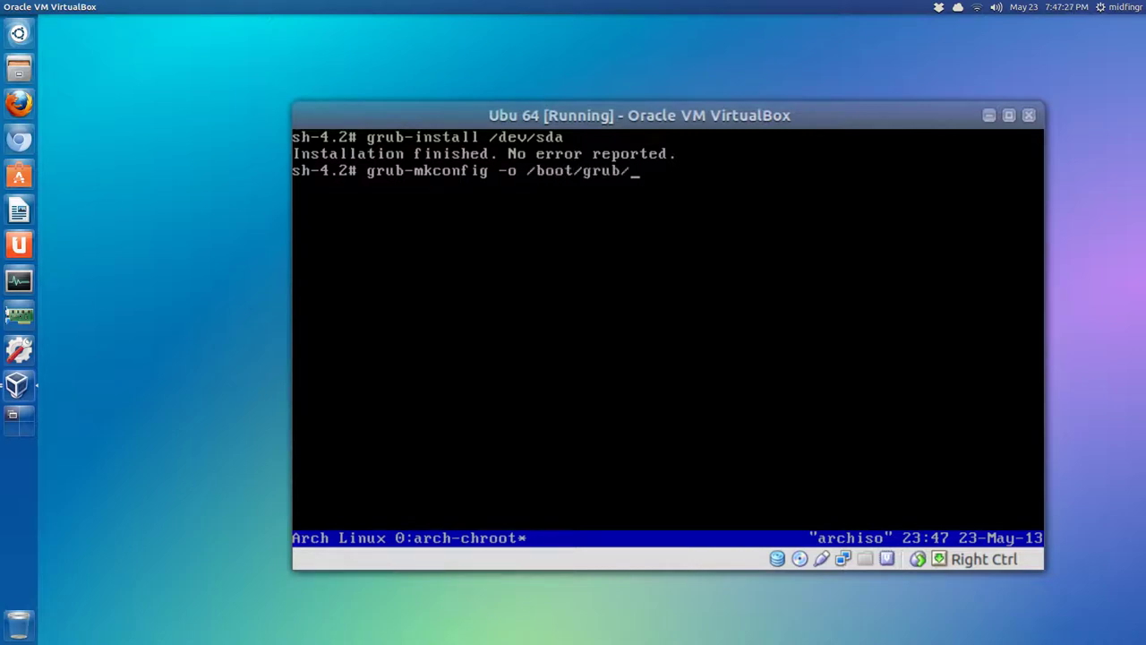
pyautogui.write('b.cfg')
pyautogui.press('Return')
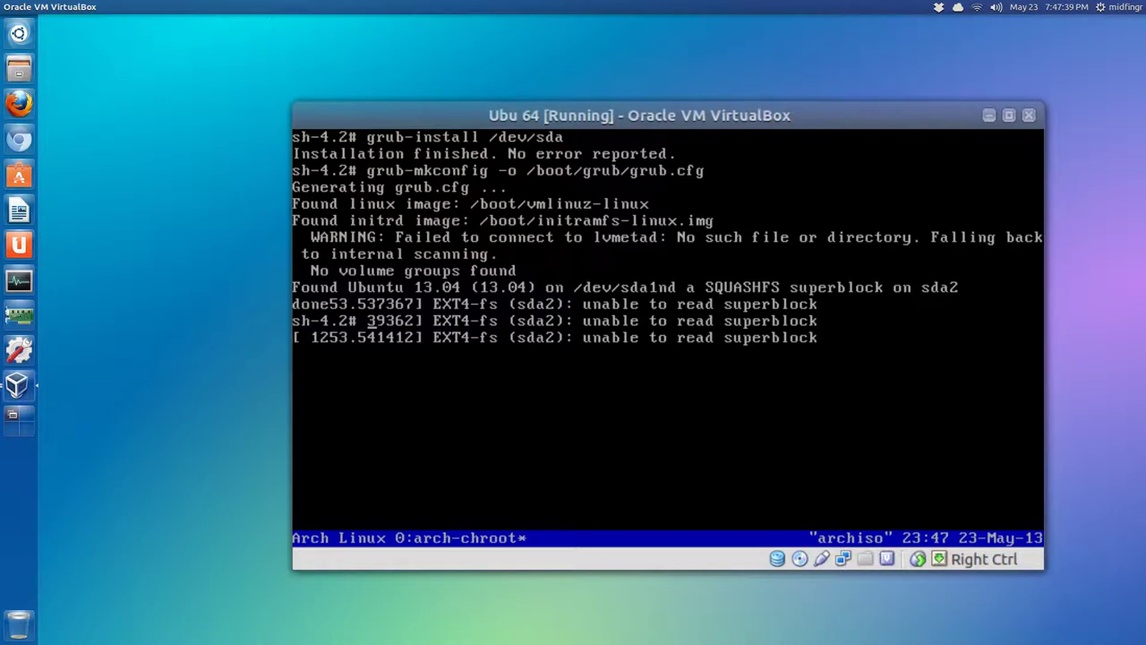
# - Clear the terminal and exit the chroot back to the live installer's shell
pyautogui.write('clear')
pyautogui.press('Return')
pyautogui.write('exit')
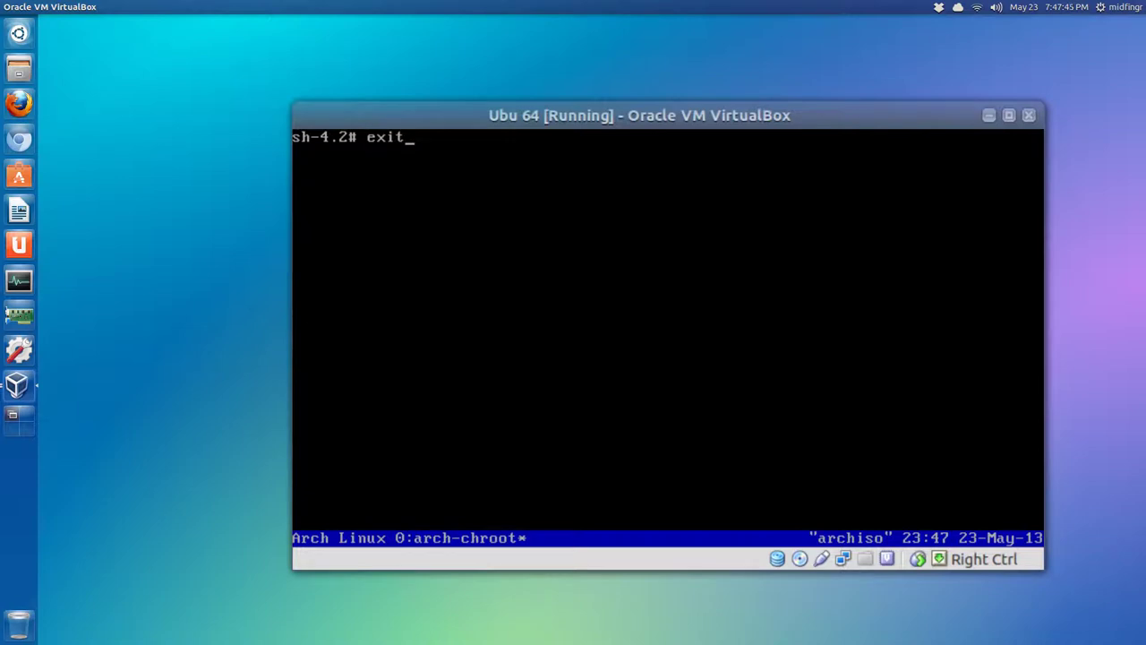
pyautogui.press('Return')
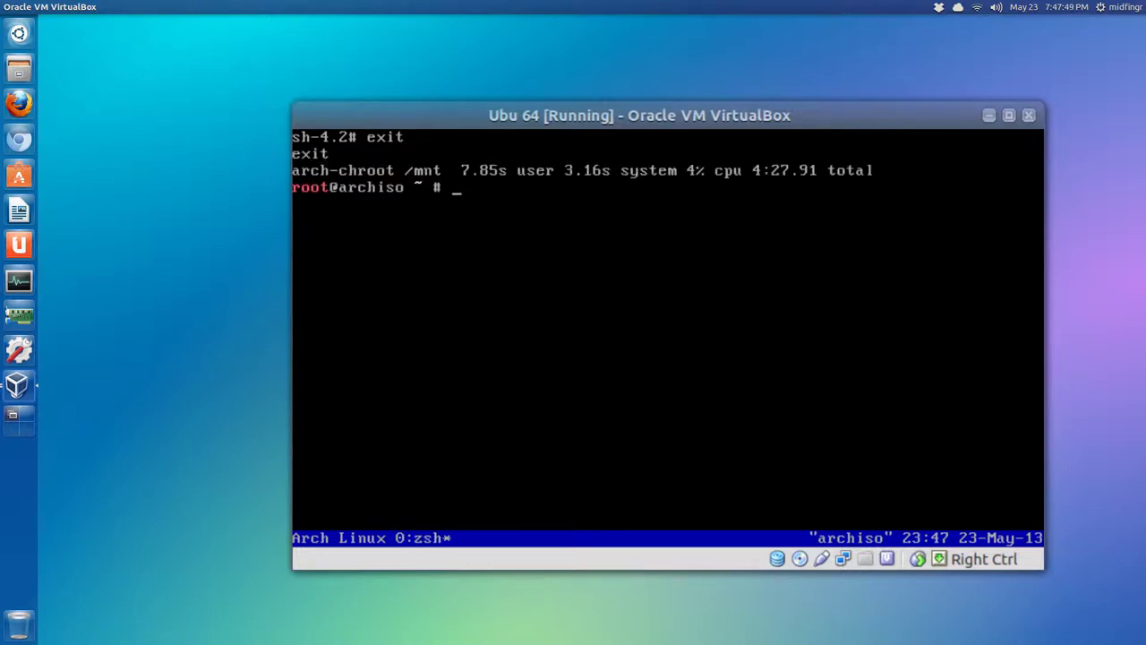
# - Unmount the new system's partitions with umount, /mnt/home first and /mnt second
pyautogui.write('umount /mn')
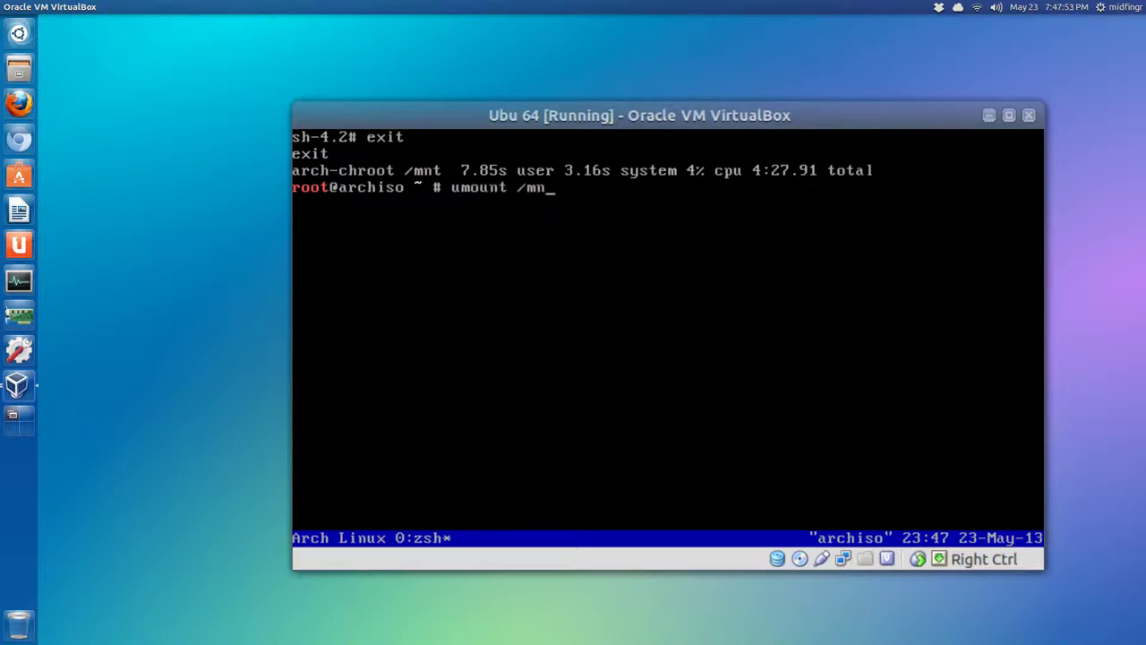
pyautogui.write('t/home')
pyautogui.press('Return')
pyautogui.press('Up')
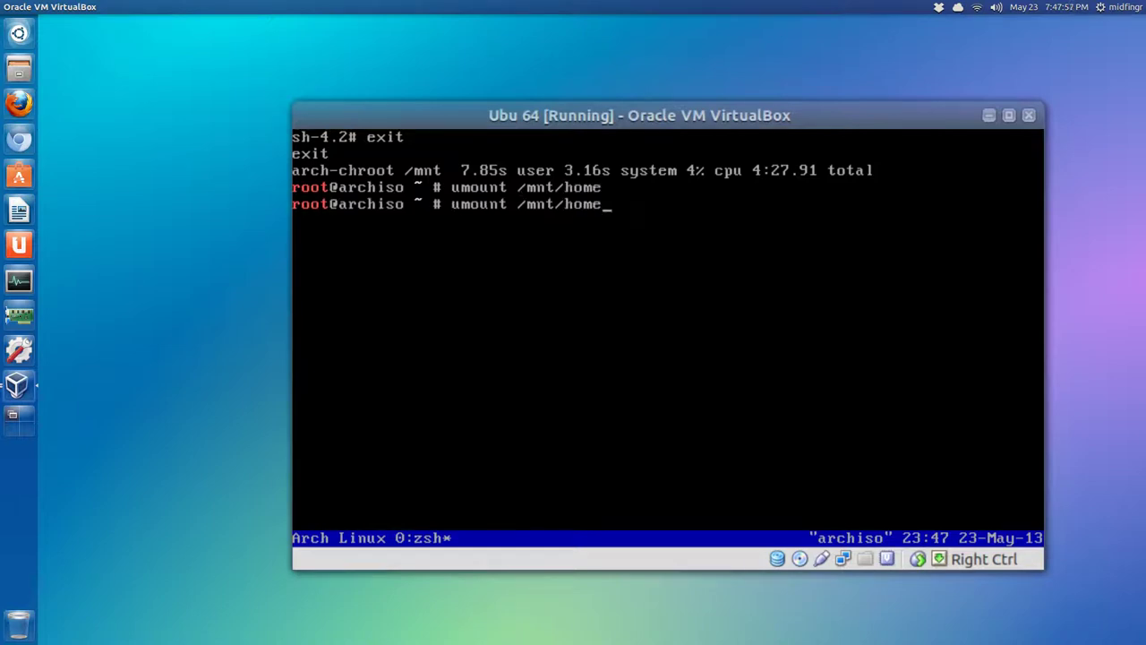
pyautogui.press('BackSpace')
pyautogui.press('BackSpace')
pyautogui.press('BackSpace')
pyautogui.press('BackSpace')
pyautogui.press('BackSpace')
pyautogui.press('Return')
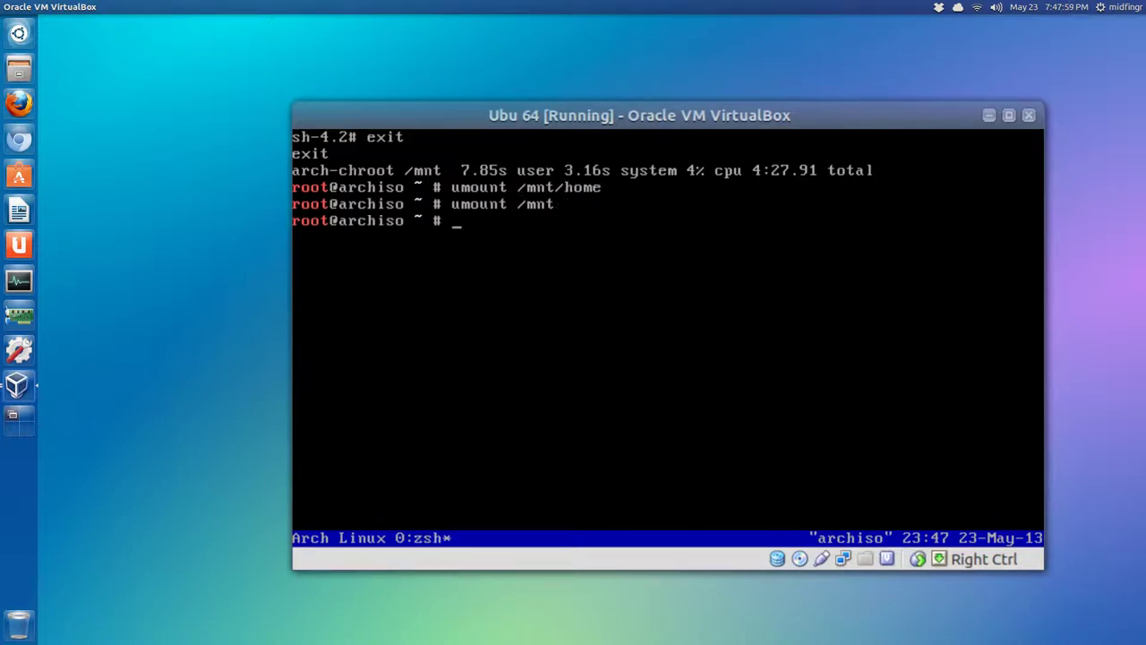
# - Power off the virtual machine immediately with shutdown -P -h now
pyautogui.write('shutdown -P -n')
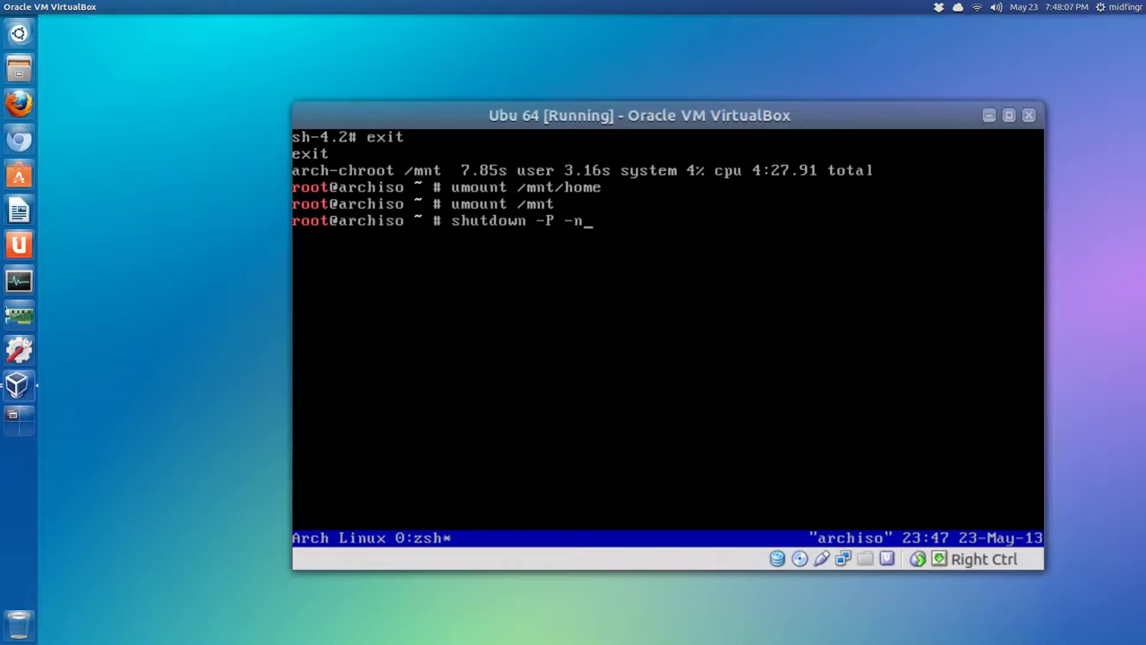
pyautogui.press('BackSpace')
pyautogui.write('h now')
pyautogui.press('Return')
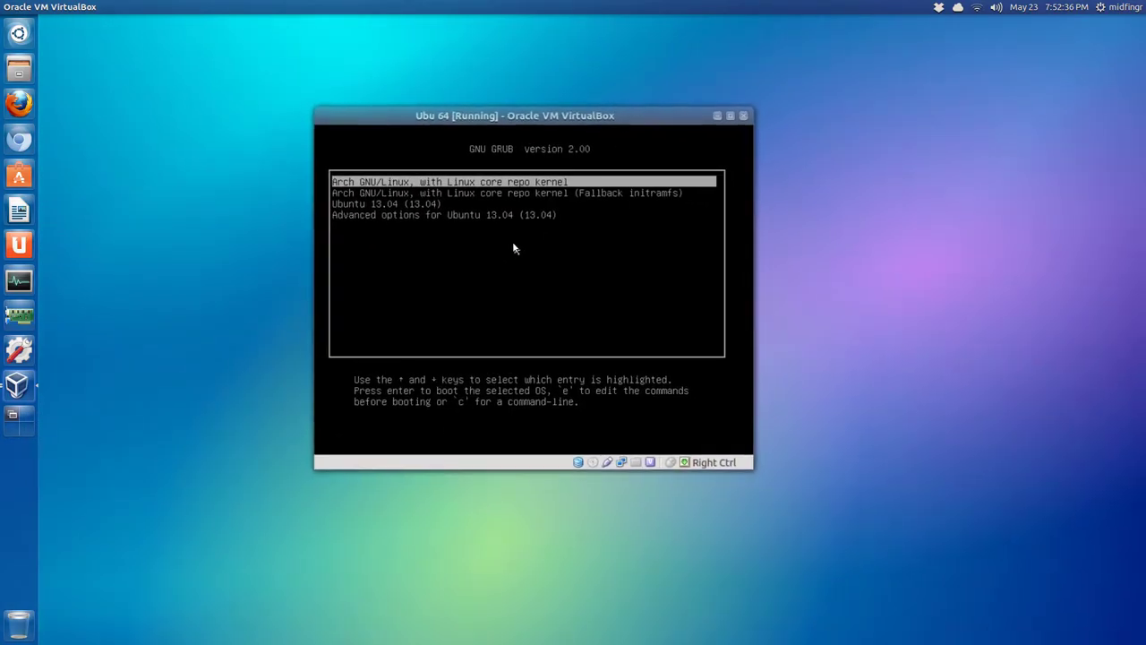
# - Boot the "Arch GNU/Linux, with Linux core repo kernel" entry from GRUB and log in as root with the account password
pyautogui.press('Return')
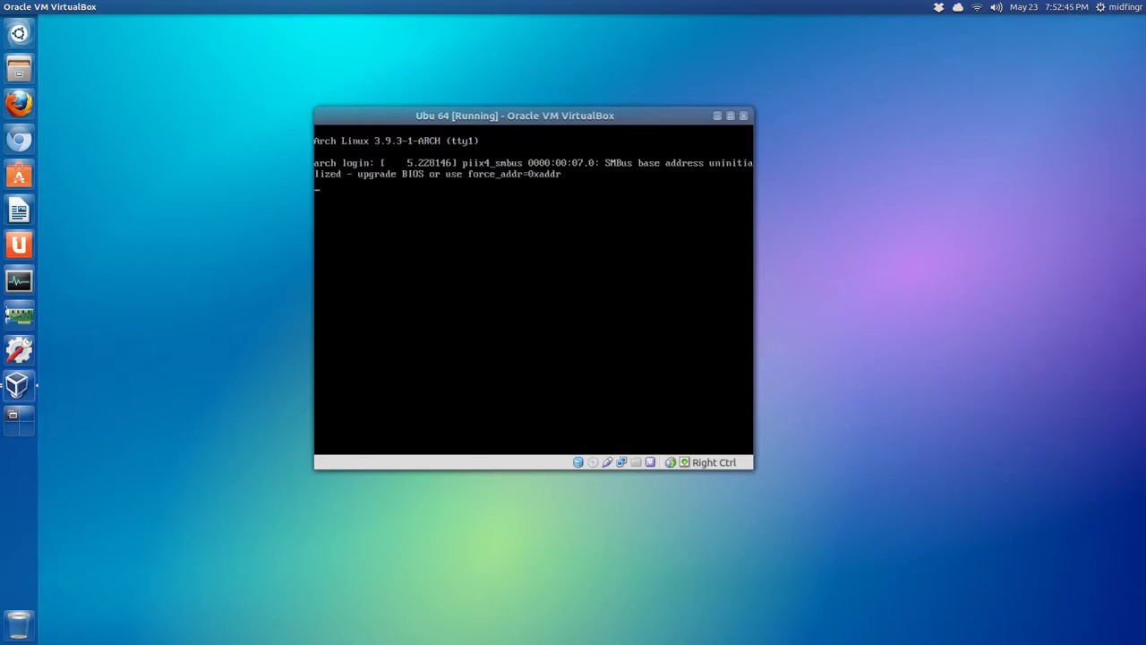
pyautogui.write('root')
pyautogui.press('Return')
pyautogui.press('Return')
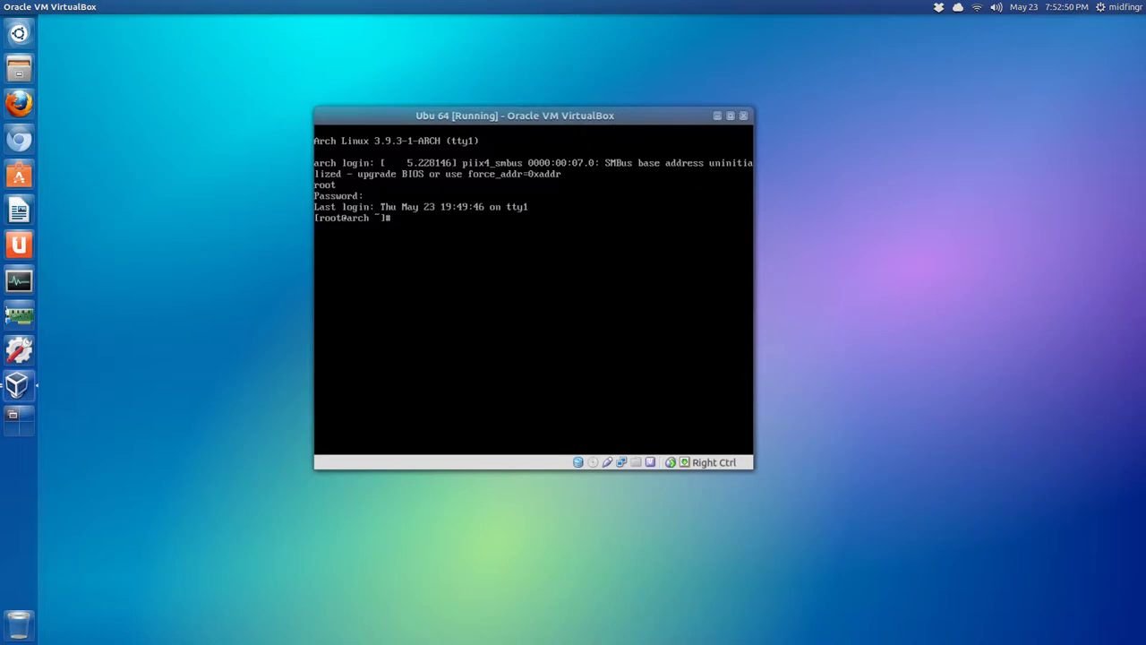
# - Clear the Arch terminal and reboot the virtual machine from the command line
pyautogui.write('clear')
pyautogui.press('Return')
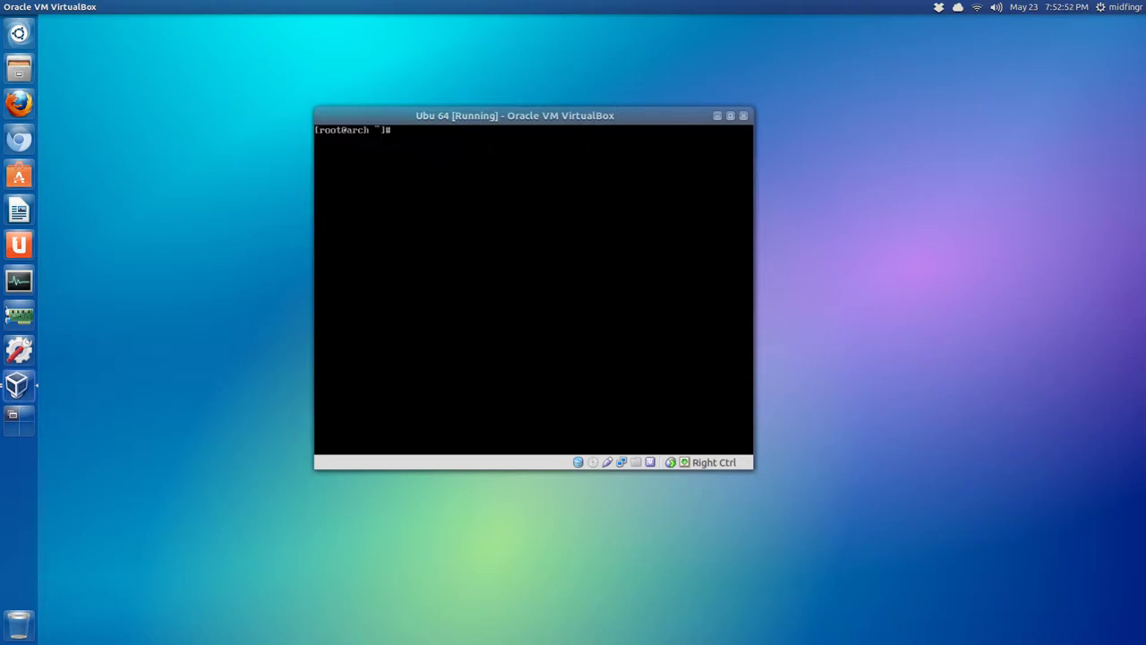
pyautogui.write('reb')
pyautogui.write('oot')
pyautogui.press('Return')
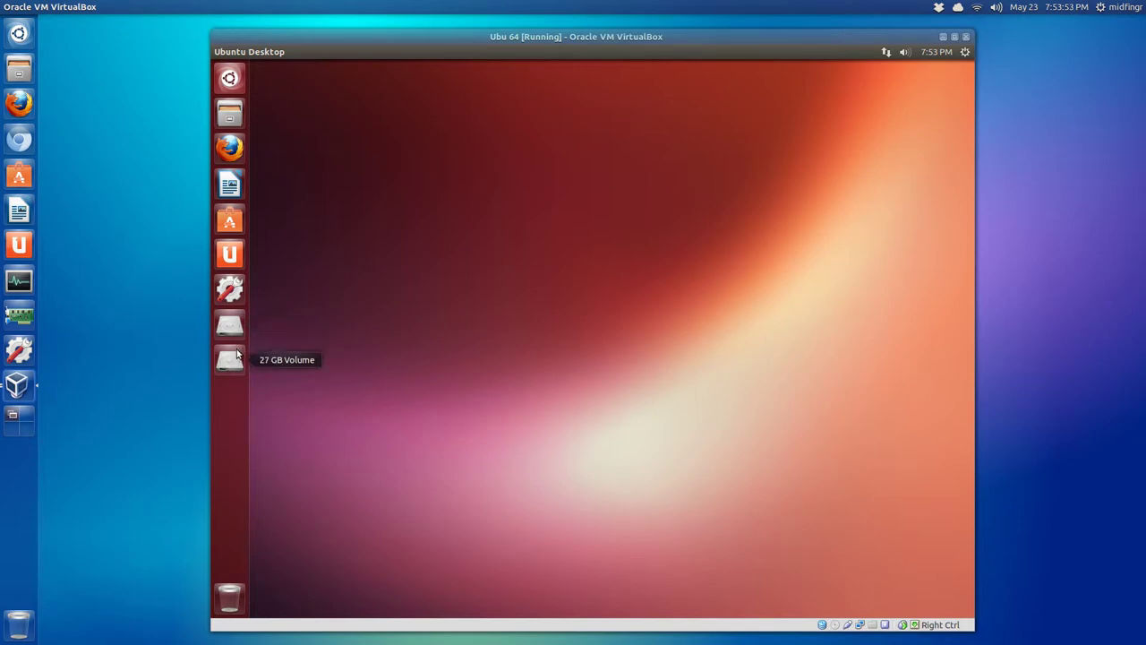
# - Examine the contents of the 27 GB and 10 GB volumes in Ubuntu's file manager, unmounting each one, and close the window
pyautogui.click(238, 120)
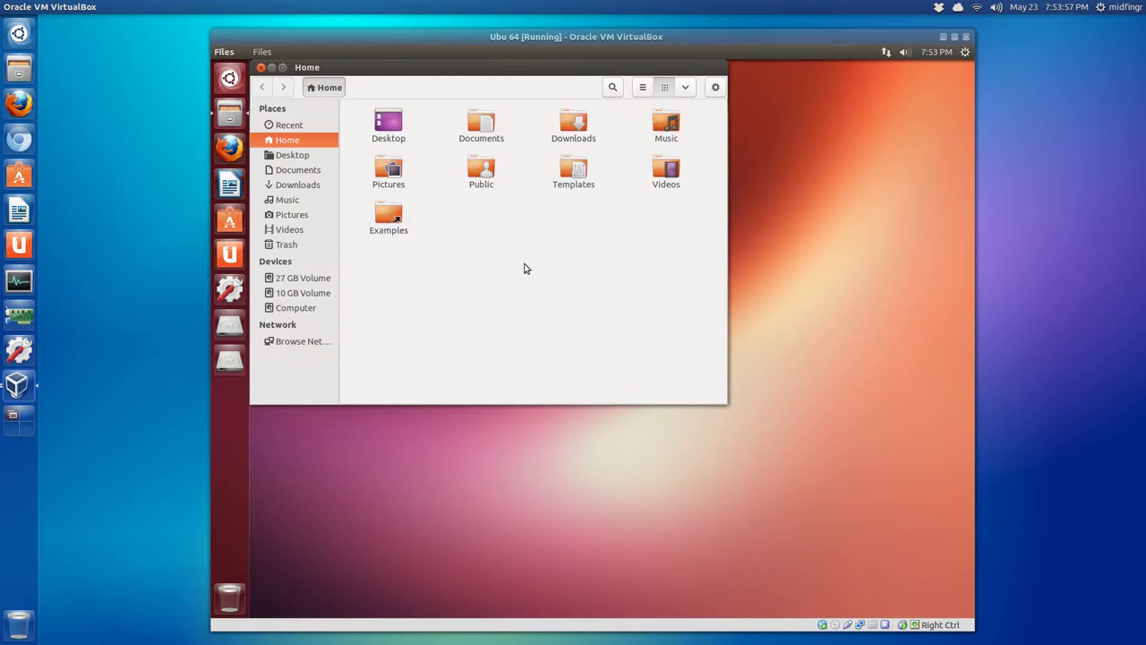
pyautogui.click(320, 281)
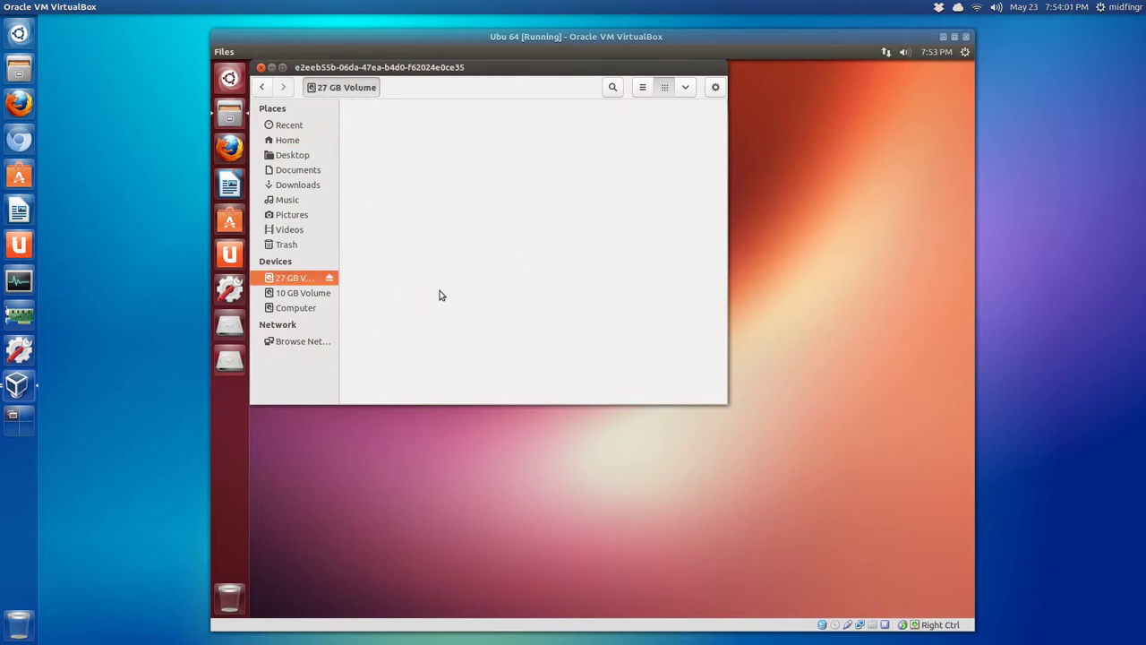
pyautogui.click(329, 278)
pyautogui.click(325, 295)
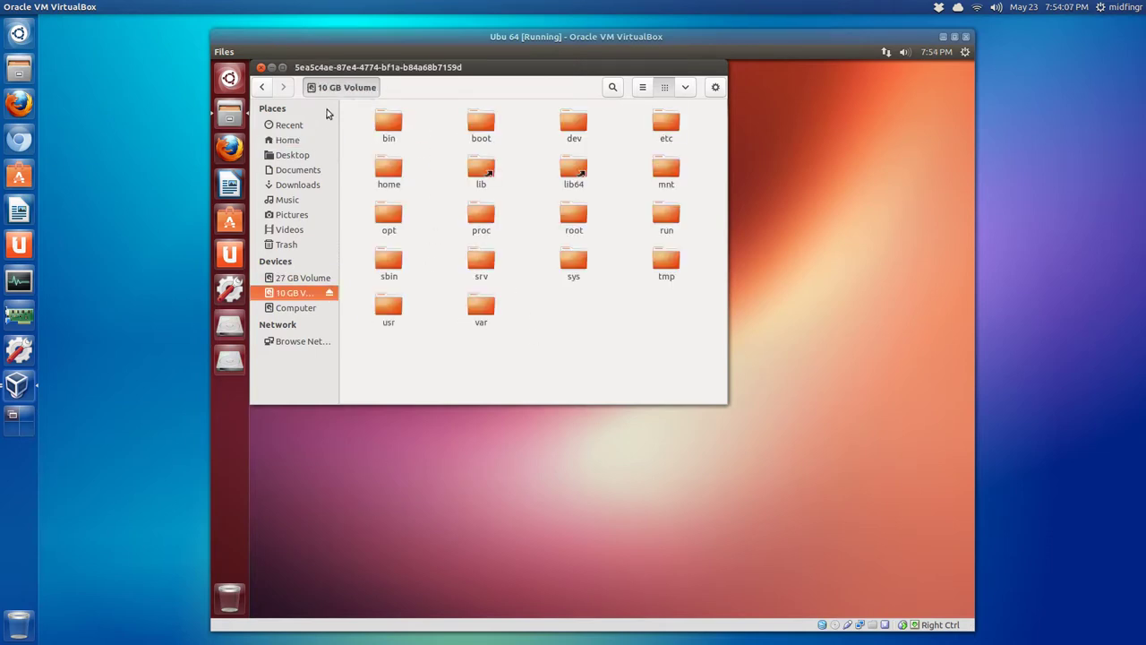
pyautogui.click(329, 293)
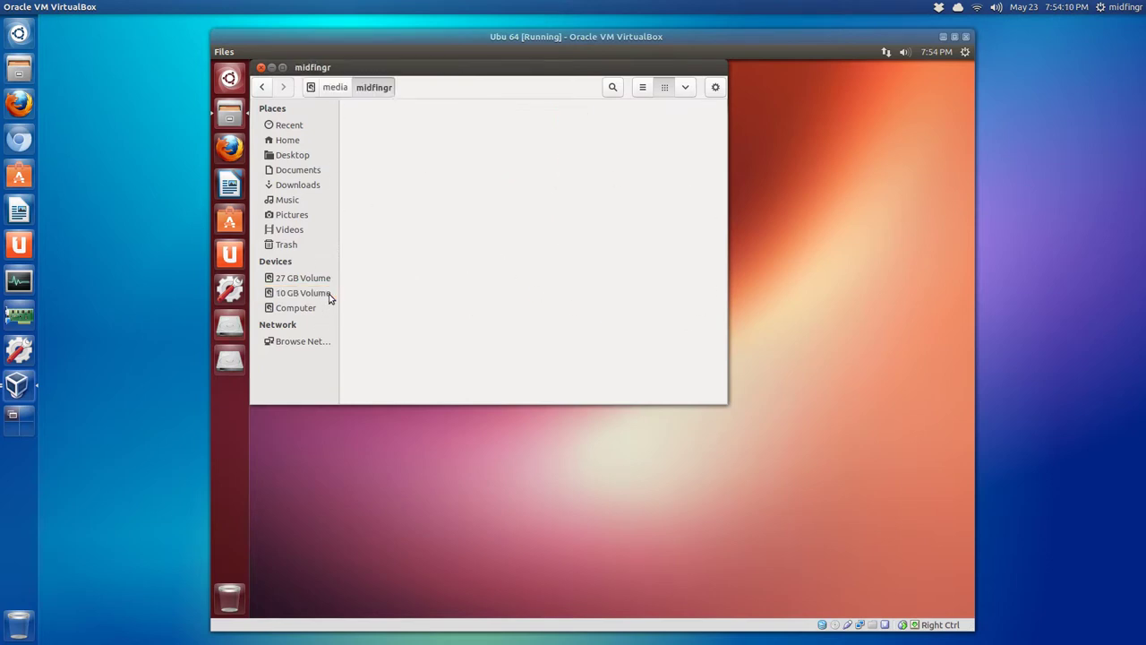
pyautogui.click(261, 68)
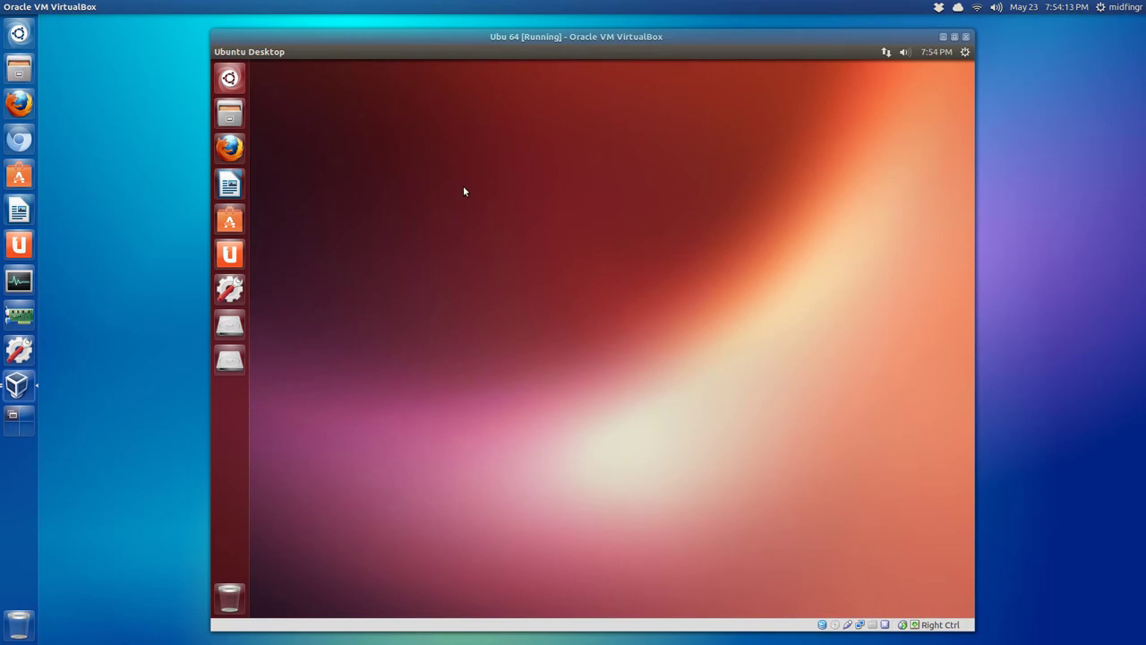